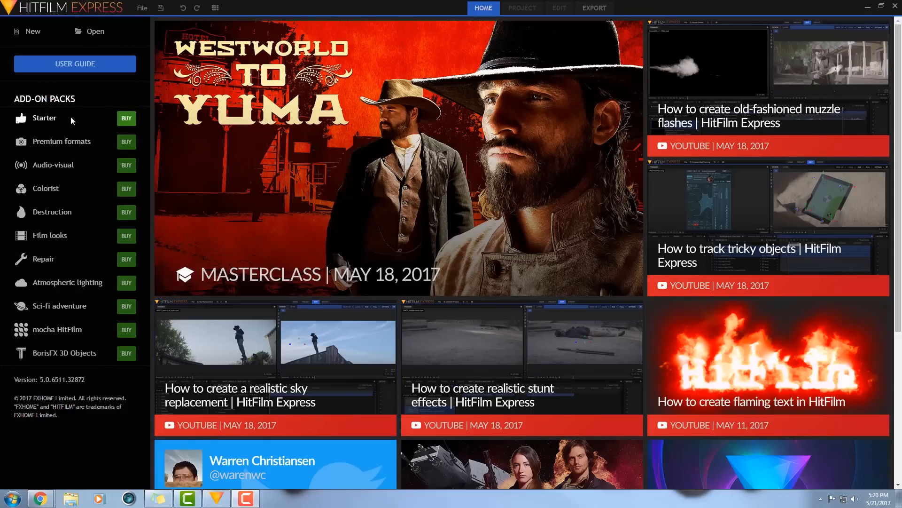
Start a new project from the 1080p Full HD @ 23.976 fps template and begin editing
{"action": "left_click", "coordinate": [34, 37]}
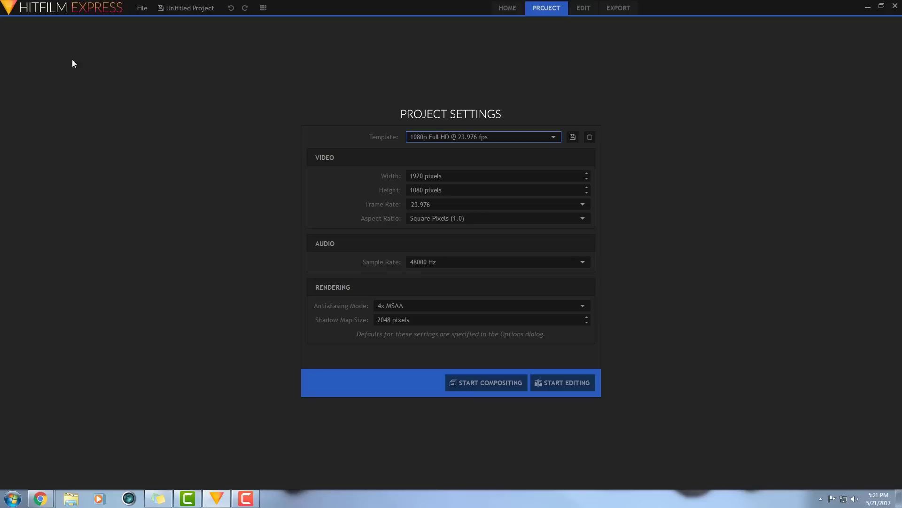
{"action": "left_click", "coordinate": [556, 138]}
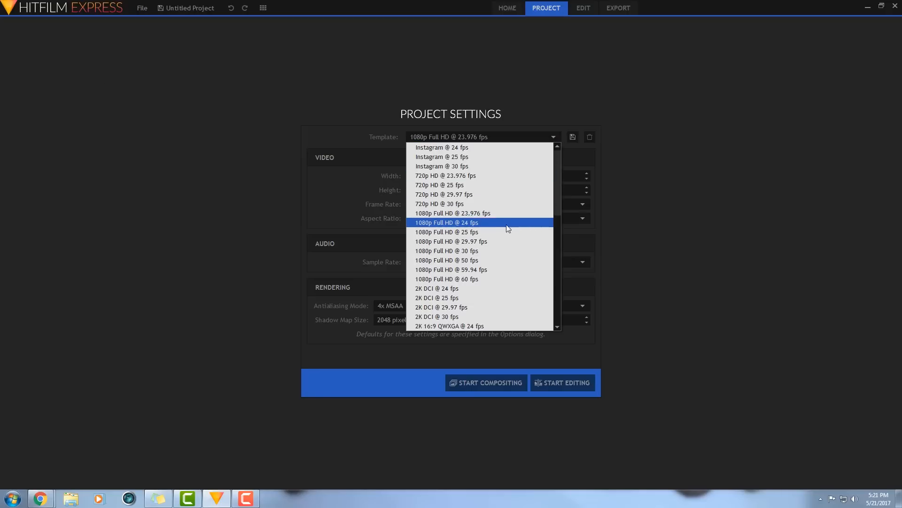
{"action": "left_click", "coordinate": [496, 213]}
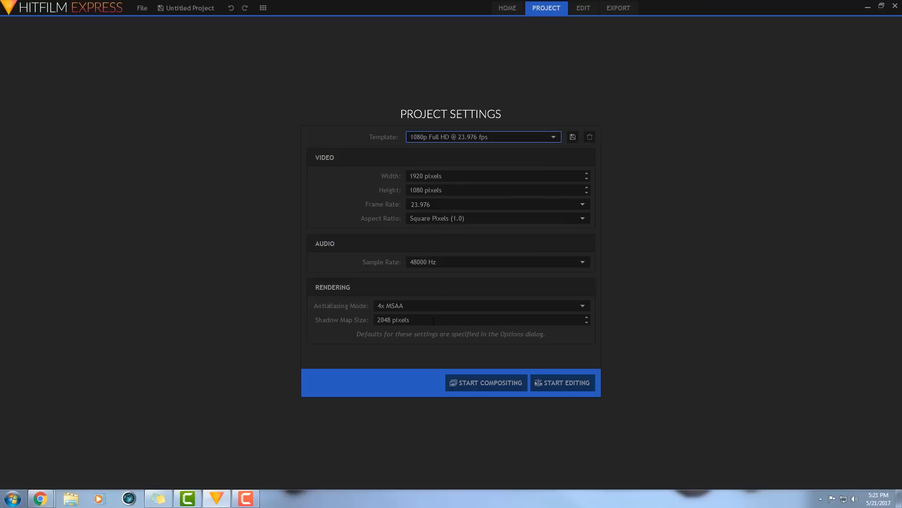
{"action": "left_click", "coordinate": [574, 383]}
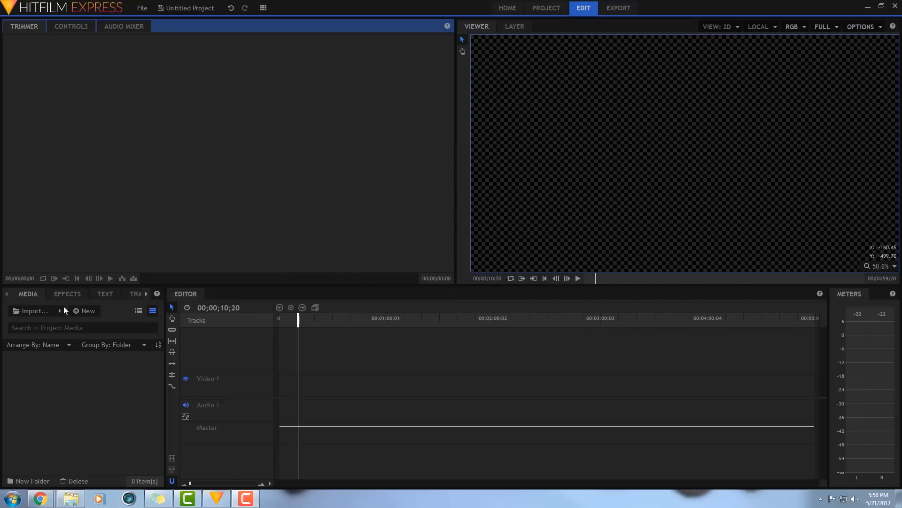
Import the five intro media files from the A intro folder by dragging them from Explorer into the Media panel
{"action": "left_click", "coordinate": [36, 311]}
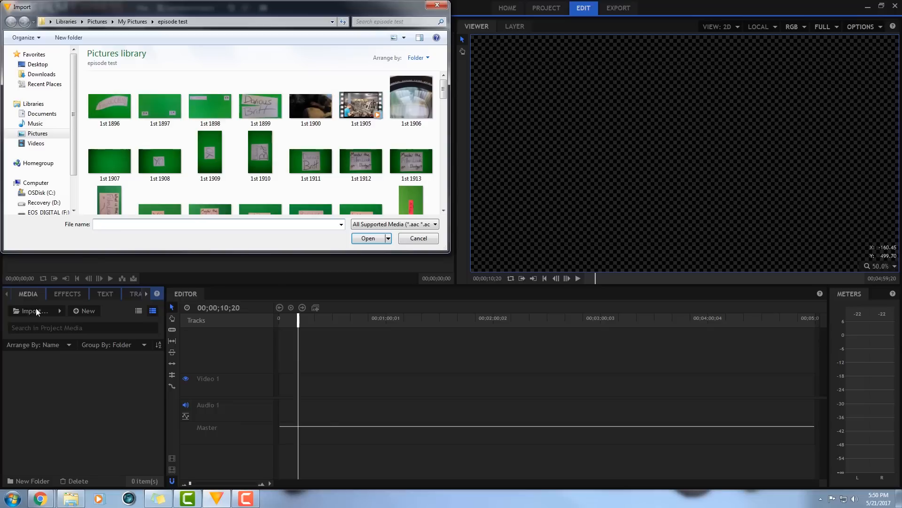
{"action": "left_click", "coordinate": [36, 144]}
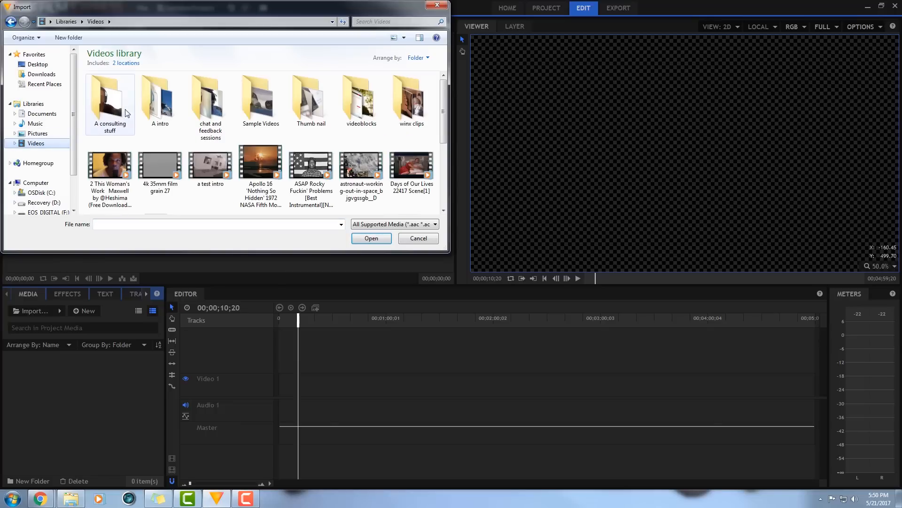
{"action": "double_click", "coordinate": [153, 104]}
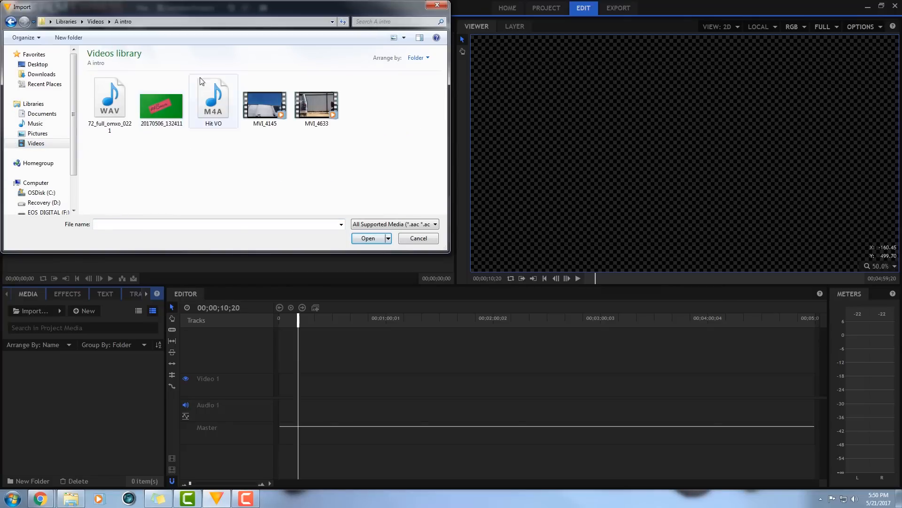
{"action": "left_click", "coordinate": [438, 6]}
{"action": "key", "text": "alt+Tab"}
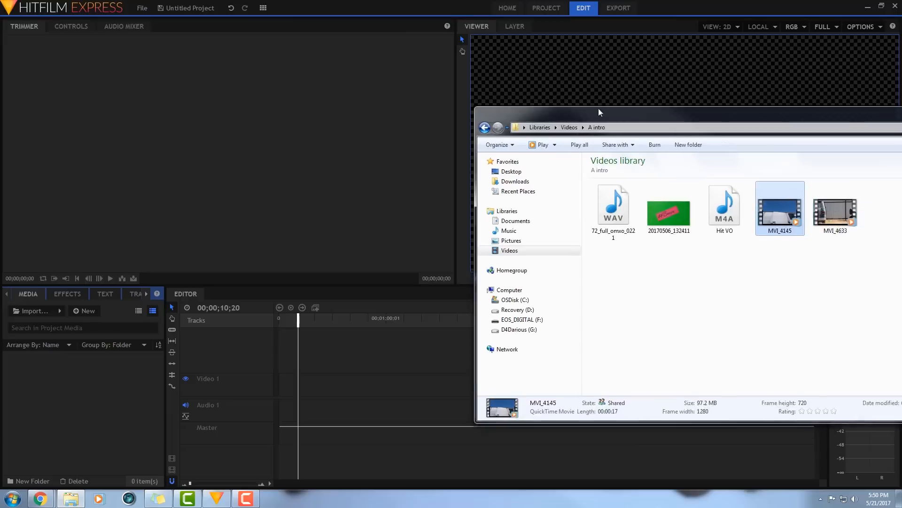
{"action": "left_click_drag", "start_coordinate": [530, 112], "coordinate": [497, 113]}
{"action": "left_click_drag", "start_coordinate": [723, 262], "coordinate": [493, 184]}
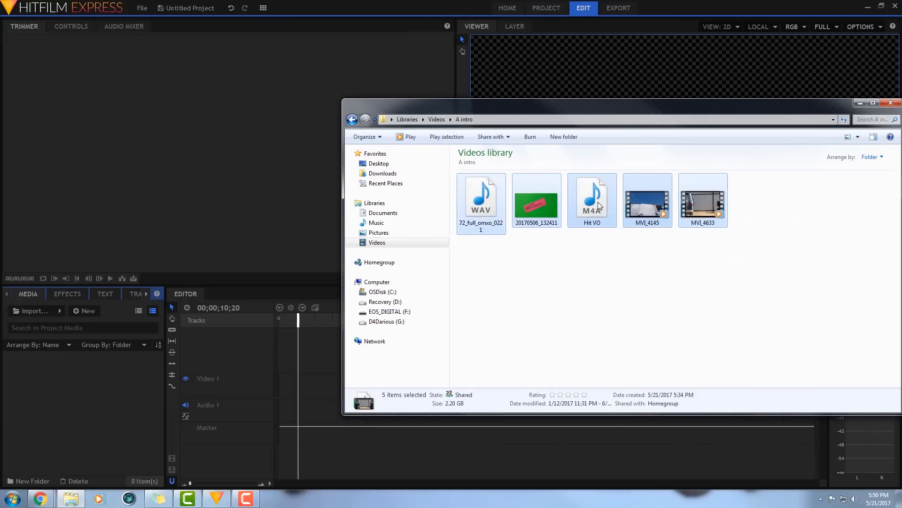
{"action": "left_click_drag", "start_coordinate": [229, 378], "coordinate": [90, 409]}
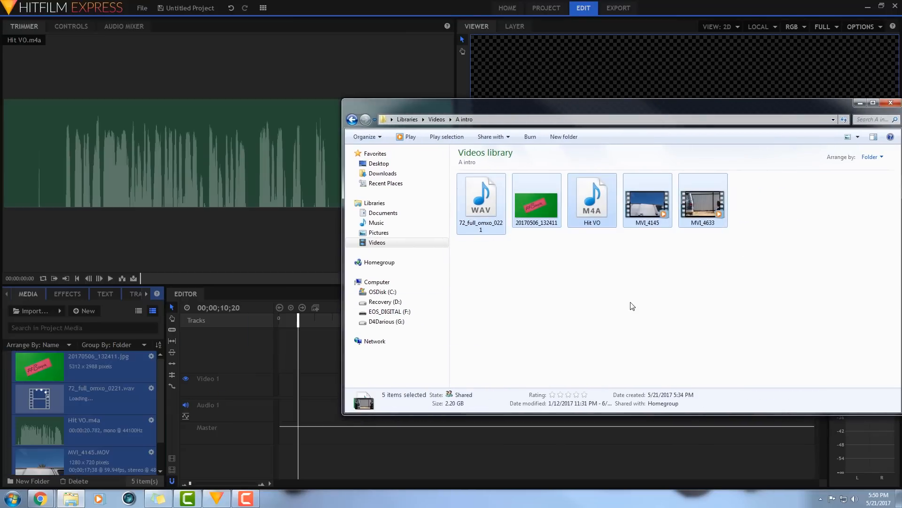
{"action": "scroll", "coordinate": [103, 430], "scroll_direction": "down", "scroll_amount": 1}
{"action": "left_click", "coordinate": [103, 430]}
Create media folders (audio, media, text) and sort the imported files into them
{"action": "left_click", "coordinate": [106, 453]}
{"action": "left_click", "coordinate": [106, 433]}
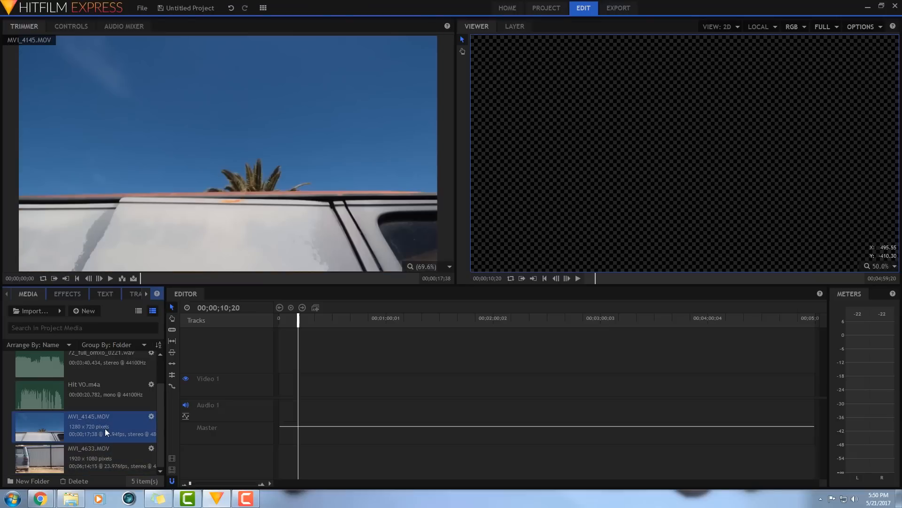
{"action": "right_click", "coordinate": [80, 356]}
{"action": "left_click", "coordinate": [150, 324]}
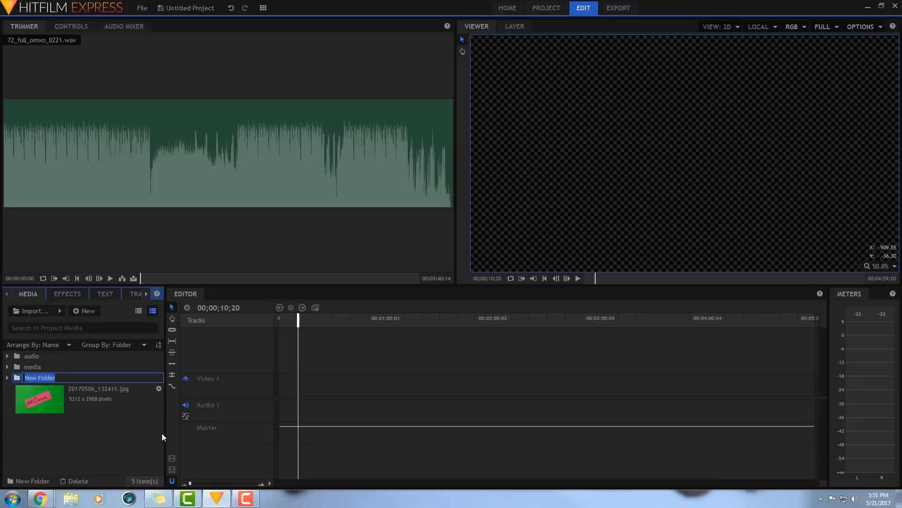
{"action": "left_click", "coordinate": [42, 399]}
Preview the #Booya green-screen photo, then load and play MVI_4145.MOV in the trimmer
{"action": "left_click", "coordinate": [12, 379]}
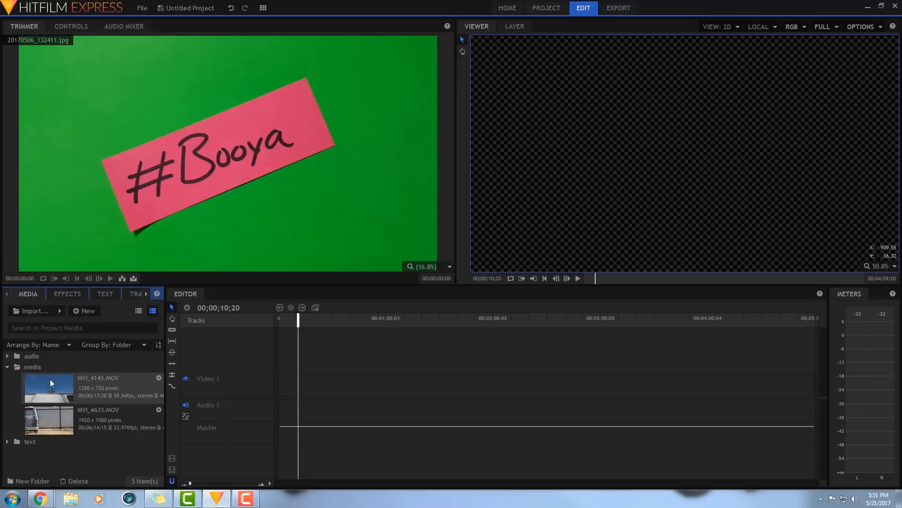
{"action": "left_click", "coordinate": [51, 383]}
{"action": "left_click", "coordinate": [110, 280]}
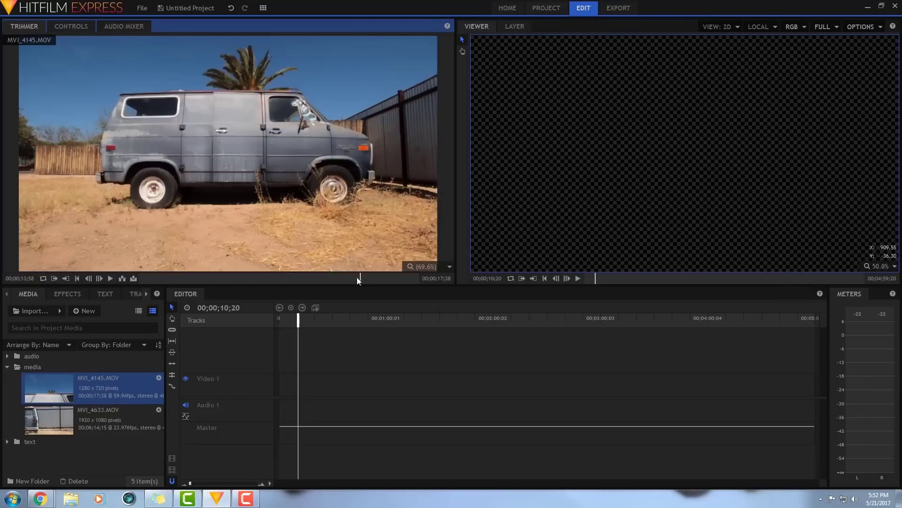
Scrub MVI_4145 to the van footage and set its out point at 13 seconds
{"action": "left_click", "coordinate": [289, 279]}
{"action": "left_click_drag", "start_coordinate": [283, 289], "coordinate": [212, 295]}
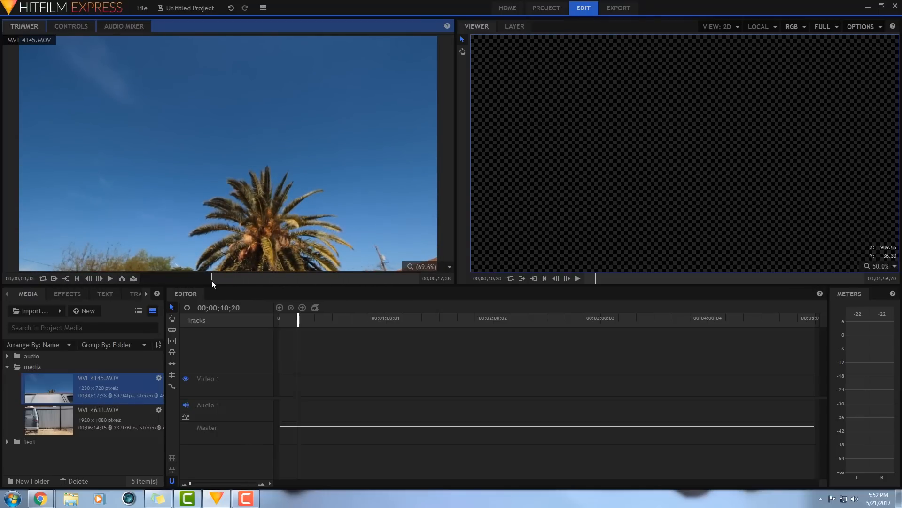
{"action": "left_click_drag", "start_coordinate": [213, 282], "coordinate": [332, 287]}
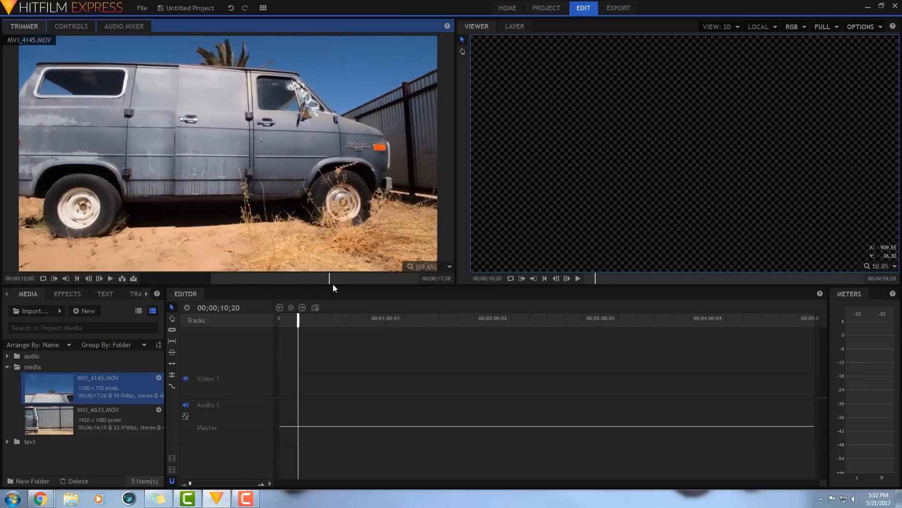
{"action": "left_click_drag", "start_coordinate": [333, 284], "coordinate": [345, 284]}
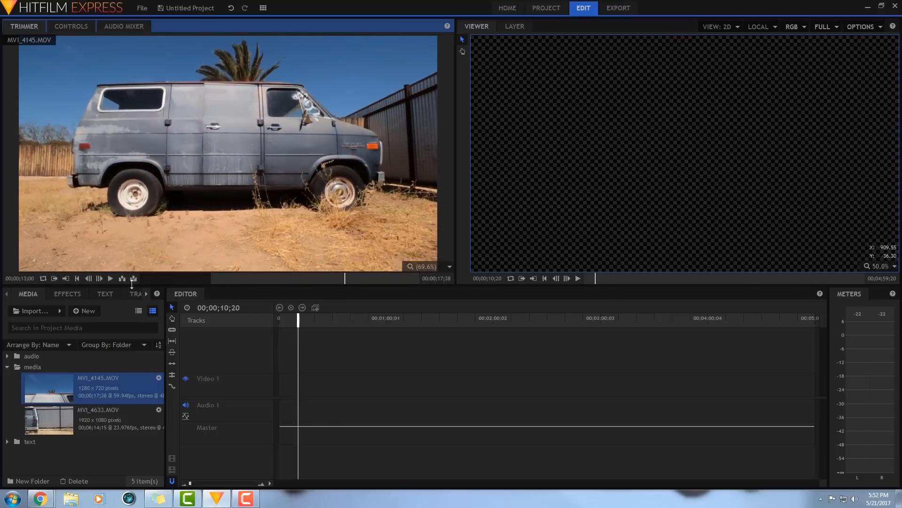
{"action": "left_click", "coordinate": [68, 278]}
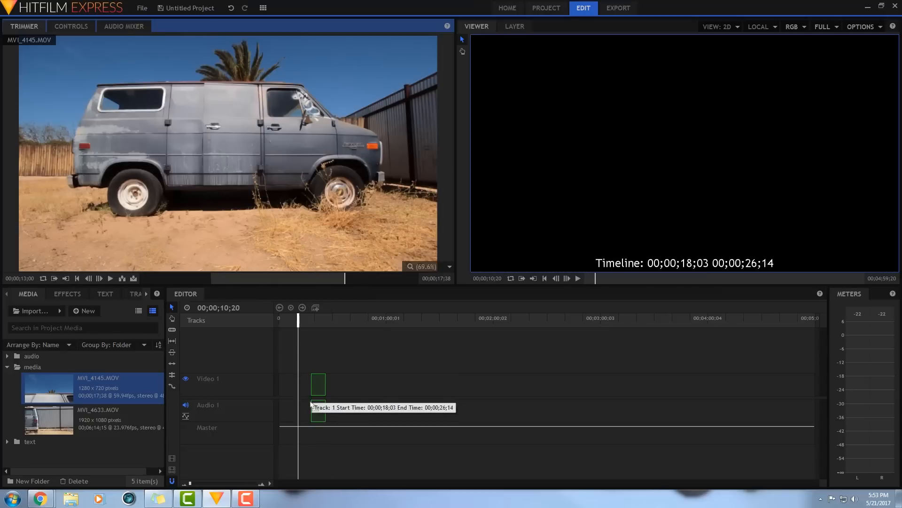
Add the trimmed MVI_4145 section to the timeline with Insert after undoing a drag placement
{"action": "left_click_drag", "start_coordinate": [278, 302], "coordinate": [283, 416]}
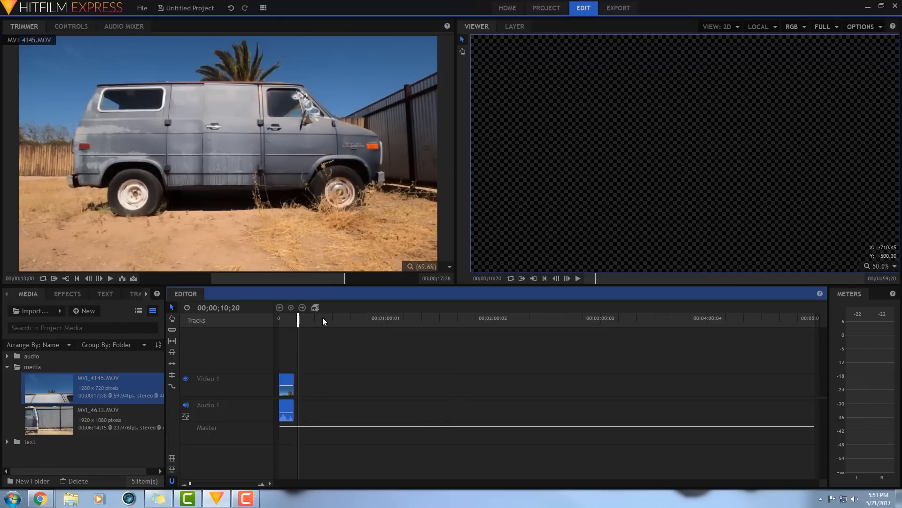
{"action": "left_click", "coordinate": [293, 321]}
{"action": "key", "text": "ctrl+z"}
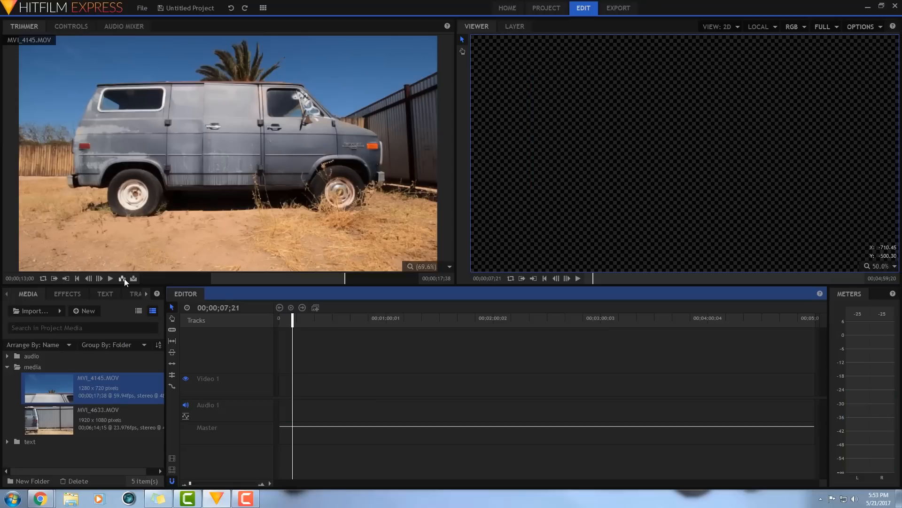
{"action": "left_click", "coordinate": [124, 278]}
Keep the sequence settings, move the clip to the timeline start and scale it to fill the frame
{"action": "left_click", "coordinate": [531, 266]}
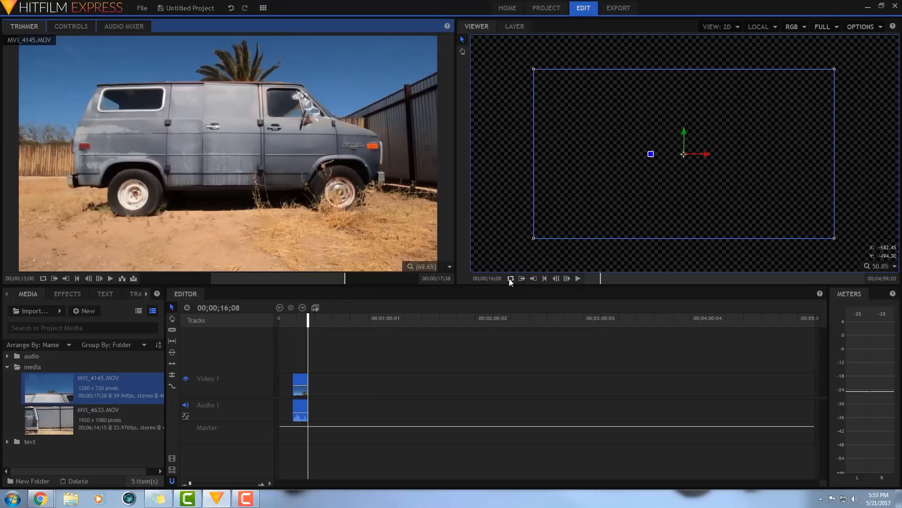
{"action": "key", "text": "Home"}
{"action": "left_click_drag", "start_coordinate": [304, 375], "coordinate": [289, 375]}
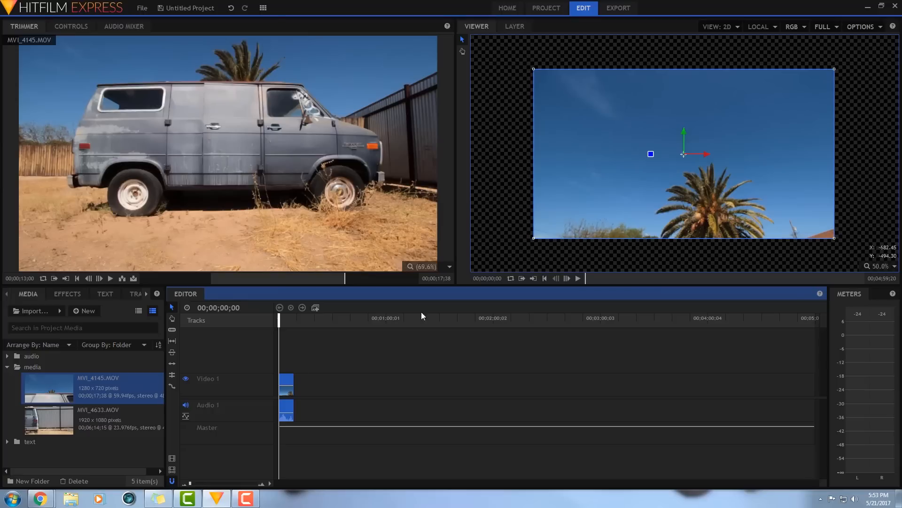
{"action": "left_click_drag", "start_coordinate": [533, 241], "coordinate": [473, 272]}
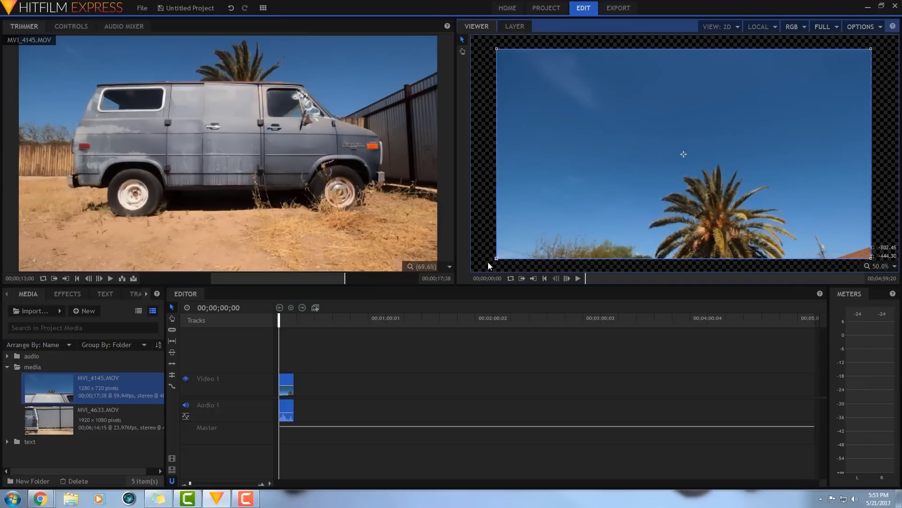
{"action": "left_click_drag", "start_coordinate": [473, 272], "coordinate": [471, 275]}
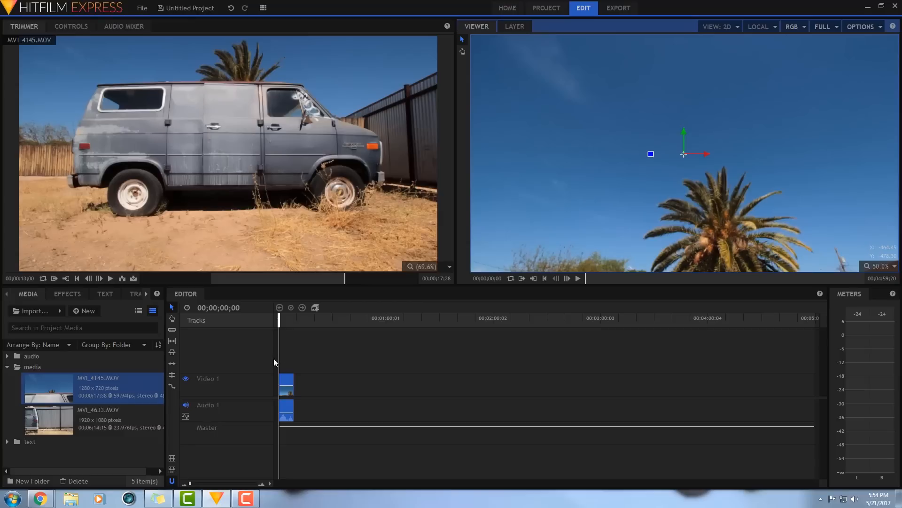
{"action": "key", "text": "space"}
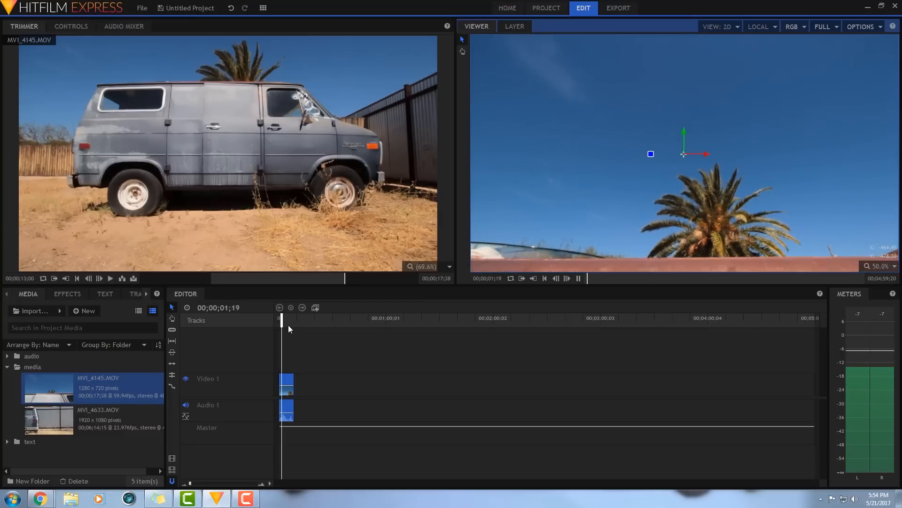
Set the clip's Speed/Duration to 50% and play back the slowed clip
{"action": "right_click", "coordinate": [287, 382]}
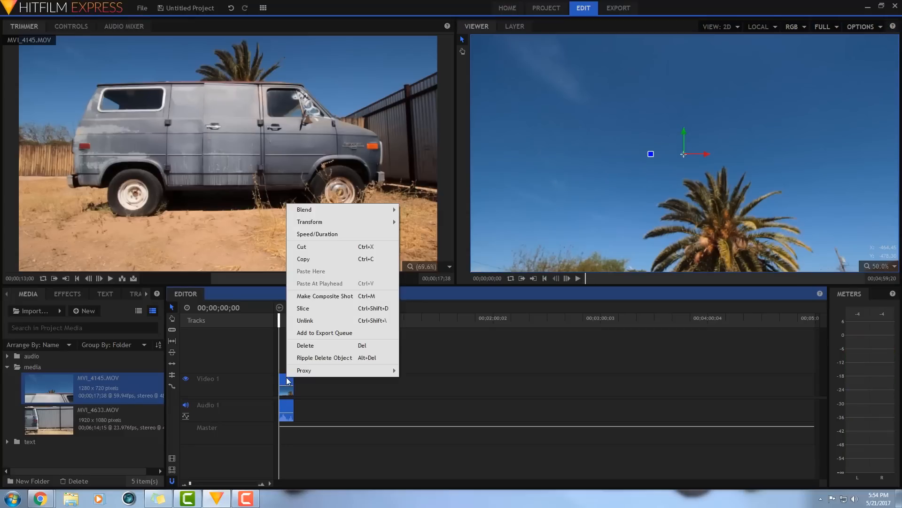
{"action": "left_click", "coordinate": [316, 234]}
{"action": "type", "text": "50"}
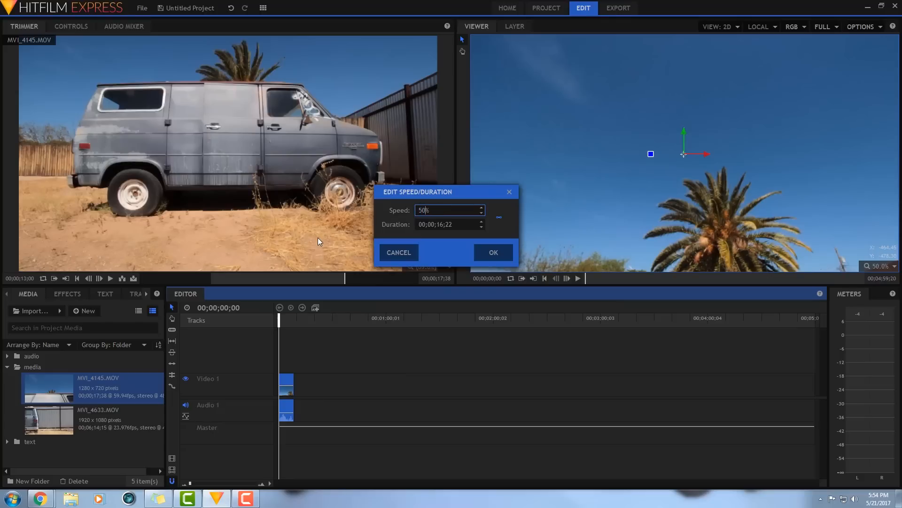
{"action": "key", "text": "Return"}
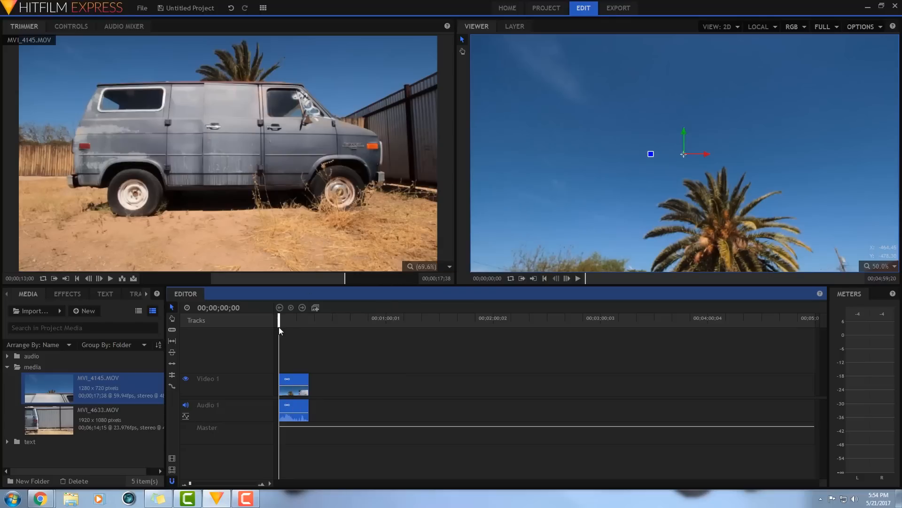
{"action": "key", "text": "space"}
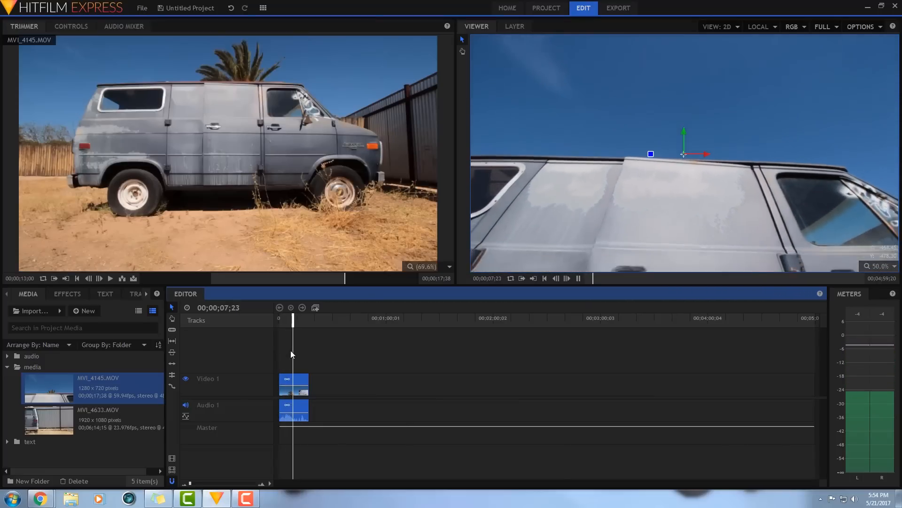
{"action": "key", "text": "space"}
{"action": "key", "text": "Home"}
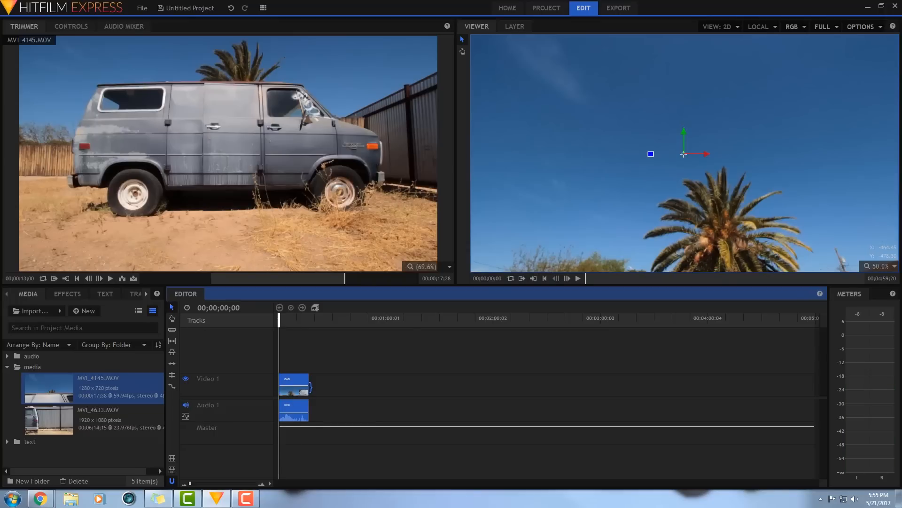
Extend the end of the MVI_4145 clip to about 16 seconds and reposition it
{"action": "left_click_drag", "start_coordinate": [311, 386], "coordinate": [298, 385]}
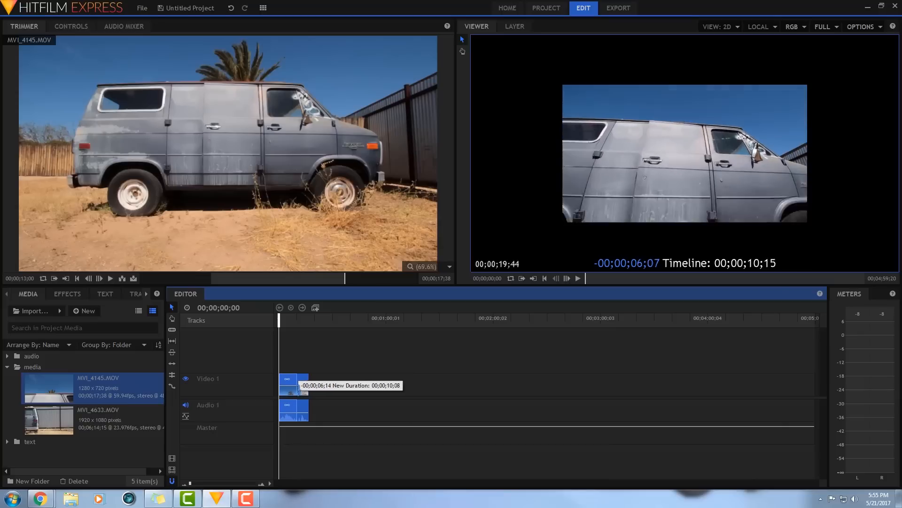
{"action": "left_click_drag", "start_coordinate": [299, 385], "coordinate": [303, 385]}
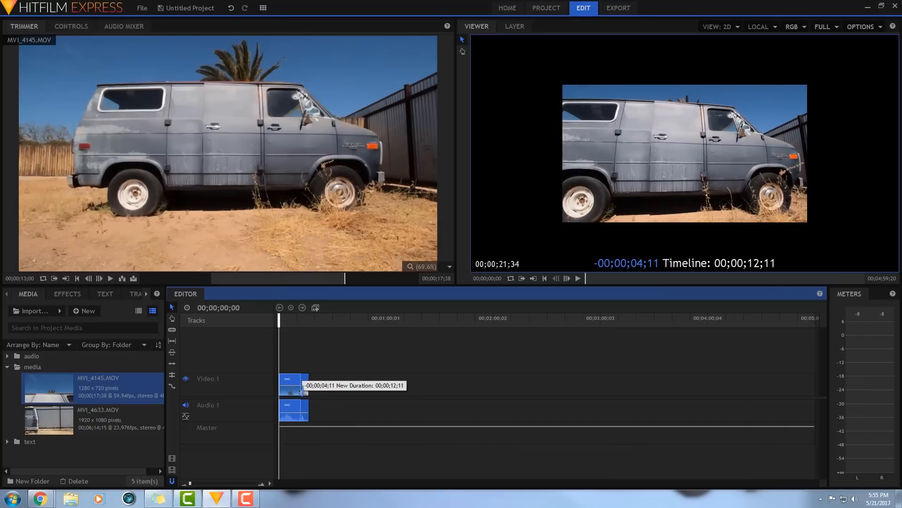
{"action": "left_click_drag", "start_coordinate": [304, 386], "coordinate": [299, 386]}
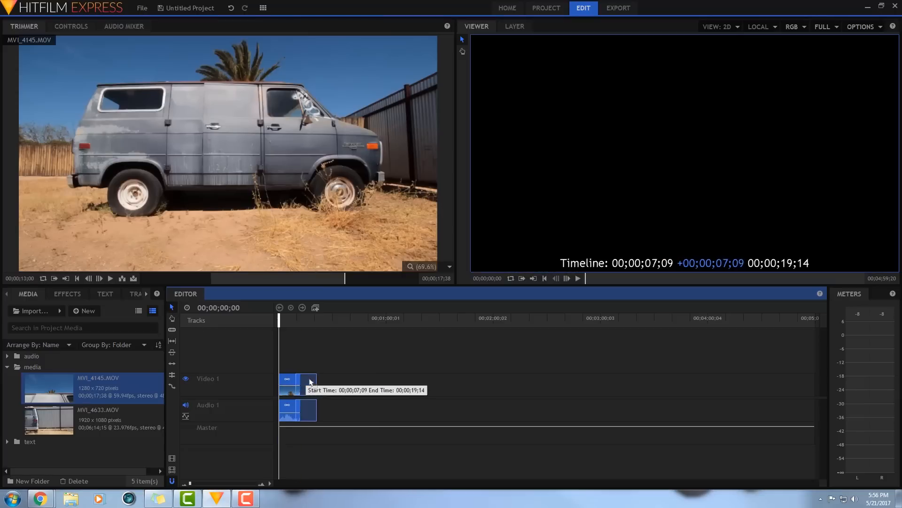
{"action": "left_click_drag", "start_coordinate": [289, 381], "coordinate": [332, 383]}
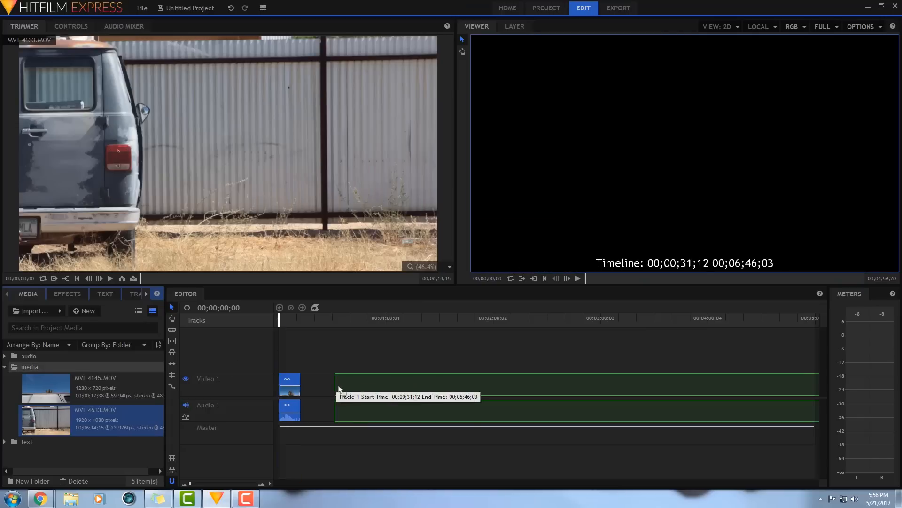
Add MVI_4633.MOV to Video 1 and Audio 1 after the van clip and position it
{"action": "mouse_move", "coordinate": [106, 418]}
{"action": "left_mouse_down"}
{"action": "mouse_move", "coordinate": [311, 393]}
{"action": "mouse_move", "coordinate": [309, 378]}
{"action": "left_mouse_up"}
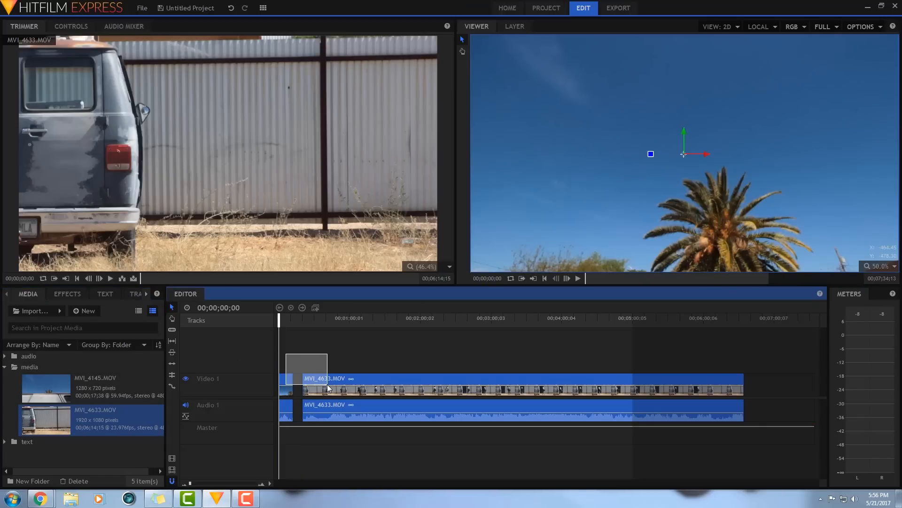
{"action": "left_click_drag", "start_coordinate": [387, 382], "coordinate": [373, 381]}
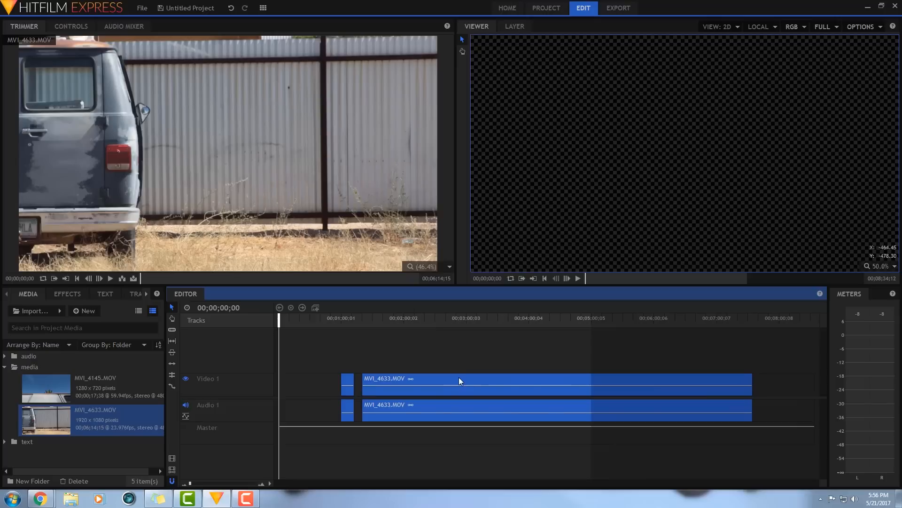
{"action": "left_click", "coordinate": [257, 463]}
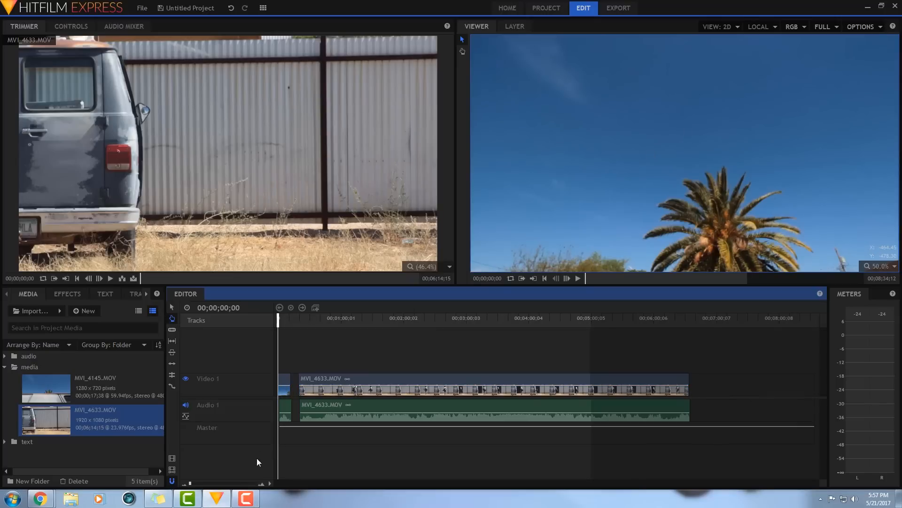
{"action": "left_click", "coordinate": [207, 483]}
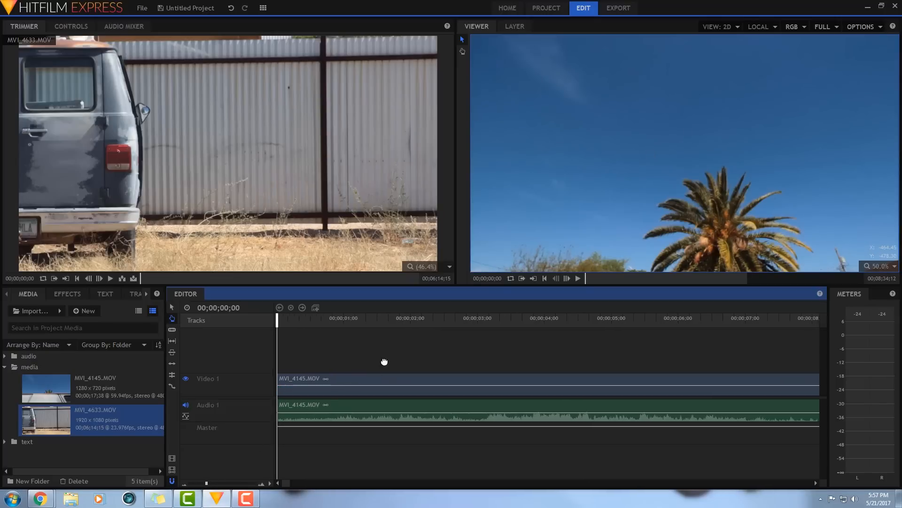
{"action": "left_click_drag", "start_coordinate": [382, 362], "coordinate": [254, 362]}
{"action": "mouse_move", "coordinate": [657, 345]}
{"action": "left_mouse_down"}
{"action": "mouse_move", "coordinate": [425, 345]}
{"action": "mouse_move", "coordinate": [751, 340]}
{"action": "mouse_move", "coordinate": [266, 355]}
{"action": "left_mouse_up"}
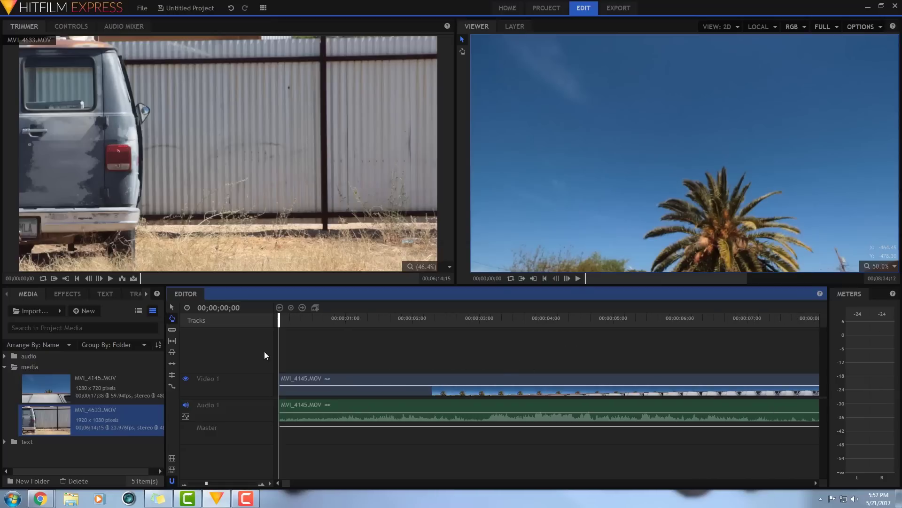
{"action": "left_click", "coordinate": [172, 329]}
{"action": "left_click", "coordinate": [373, 387]}
{"action": "left_click", "coordinate": [438, 388]}
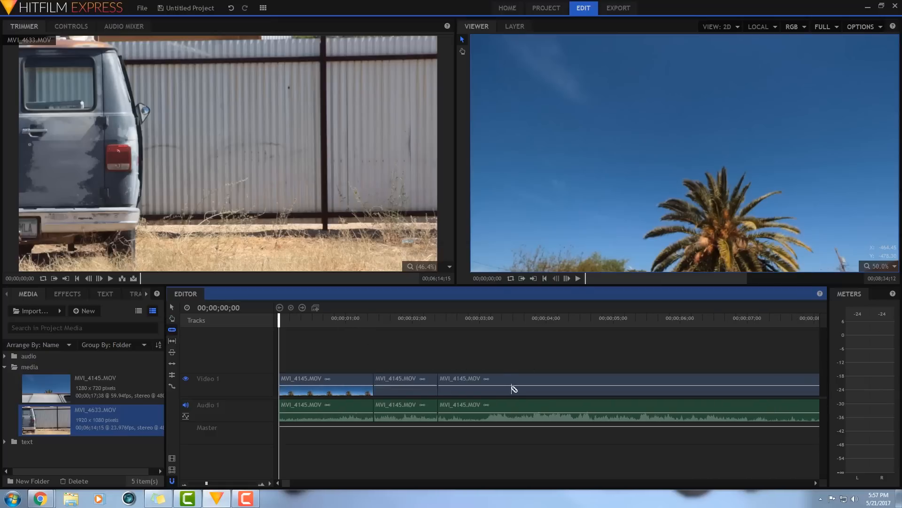
{"action": "left_click", "coordinate": [514, 389]}
{"action": "left_click", "coordinate": [605, 389]}
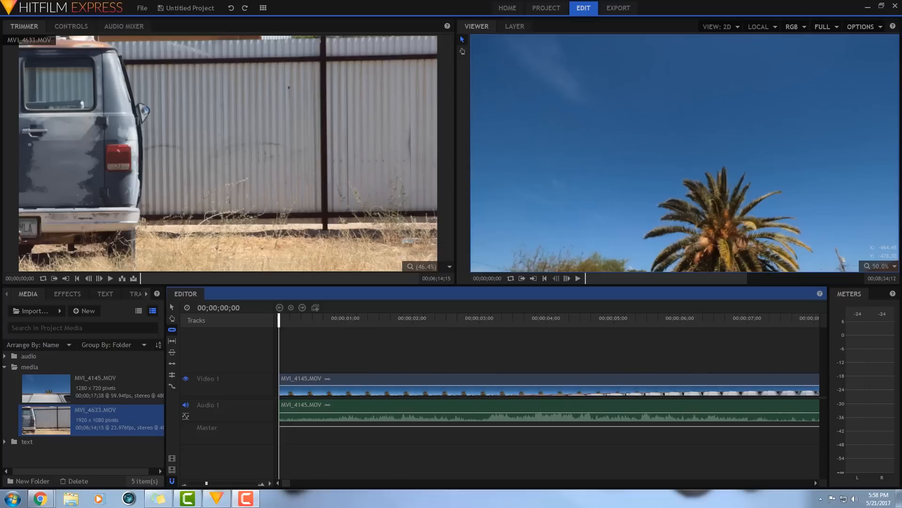
{"action": "left_click", "coordinate": [172, 342]}
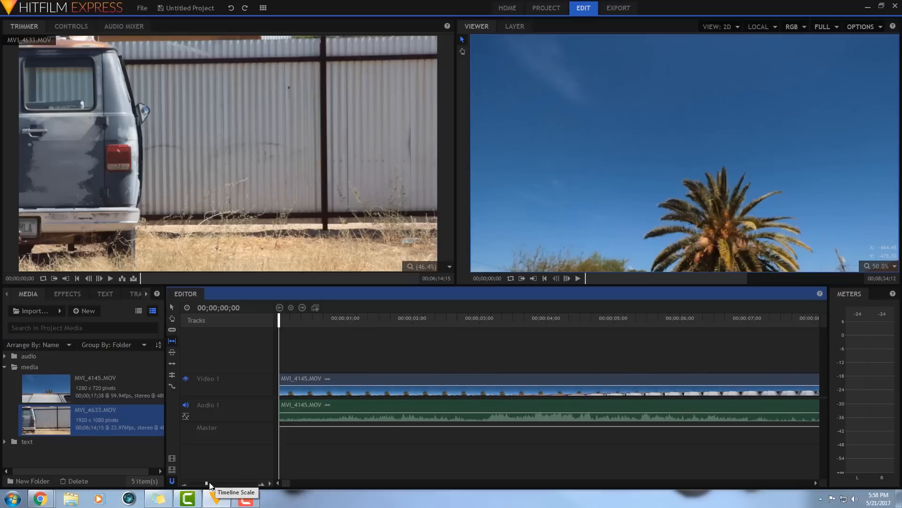
Butt MVI_4633 against MVI_4145 and slip its footage with the Slip tool
{"action": "left_click_drag", "start_coordinate": [209, 485], "coordinate": [198, 486]}
{"action": "left_click_drag", "start_coordinate": [688, 387], "coordinate": [561, 387]}
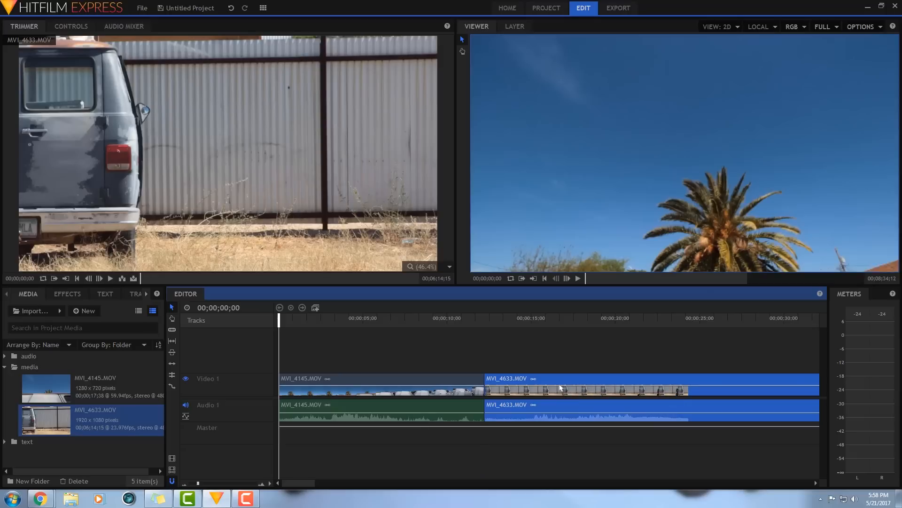
{"action": "left_click", "coordinate": [173, 366]}
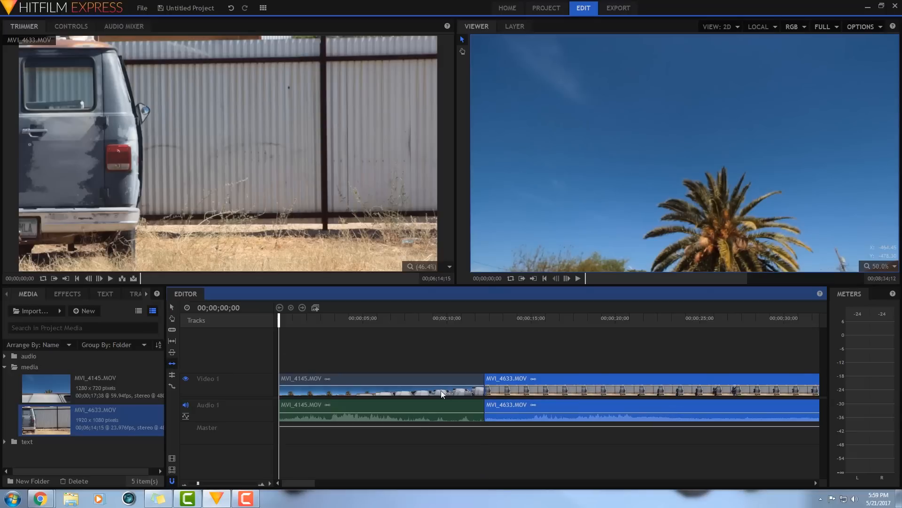
{"action": "left_click_drag", "start_coordinate": [484, 385], "coordinate": [569, 386]}
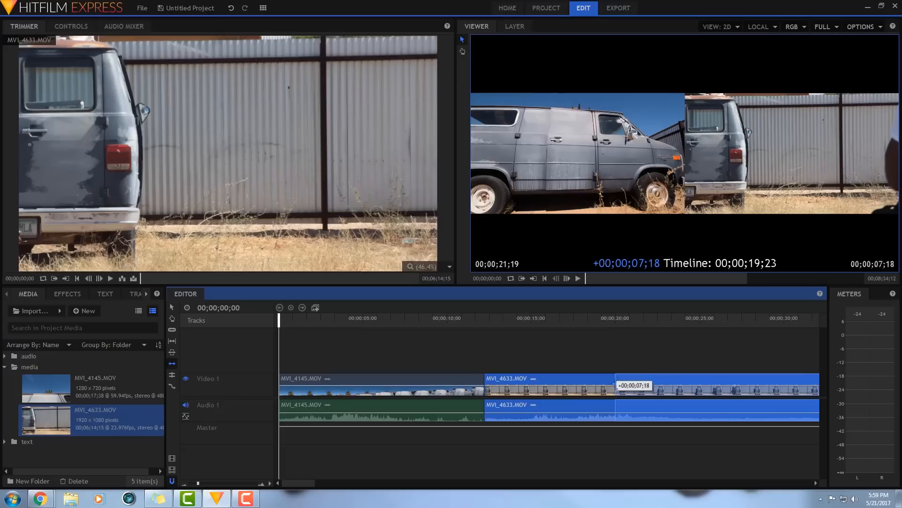
{"action": "left_click_drag", "start_coordinate": [570, 386], "coordinate": [654, 385]}
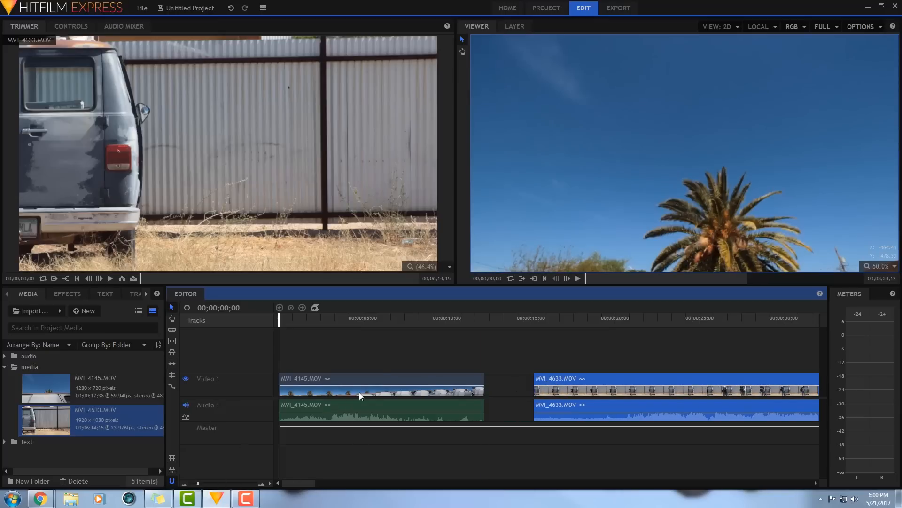
Drag MVI_4145 up and across to create new Video 2 and Audio 2 tracks
{"action": "left_click_drag", "start_coordinate": [384, 377], "coordinate": [428, 363]}
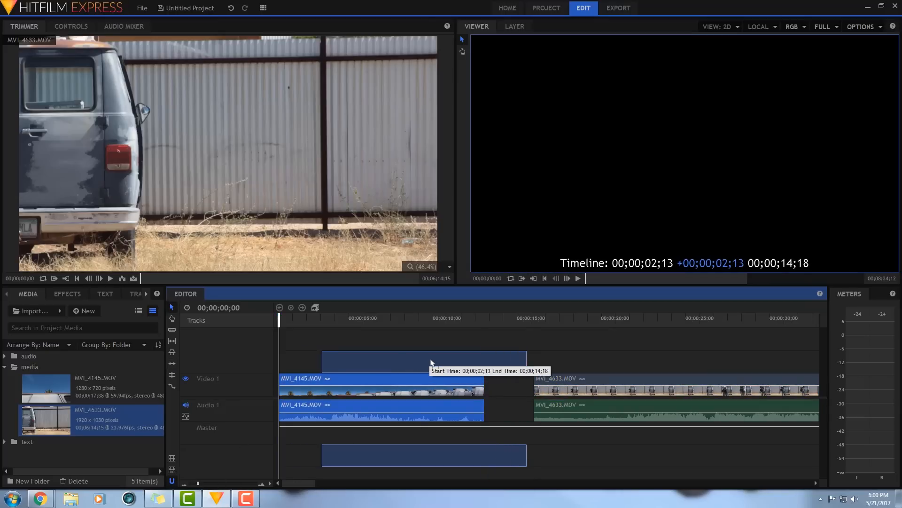
{"action": "mouse_move", "coordinate": [429, 363]}
{"action": "left_mouse_down"}
{"action": "mouse_move", "coordinate": [465, 360]}
{"action": "mouse_move", "coordinate": [470, 378]}
{"action": "left_mouse_up"}
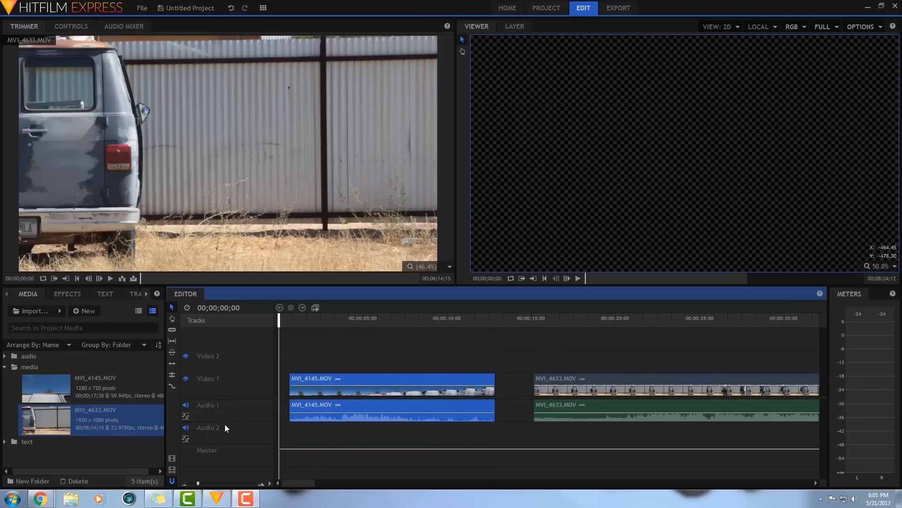
{"action": "mouse_move", "coordinate": [198, 484]}
{"action": "left_mouse_down"}
{"action": "mouse_move", "coordinate": [220, 486]}
{"action": "mouse_move", "coordinate": [192, 485]}
{"action": "left_mouse_up"}
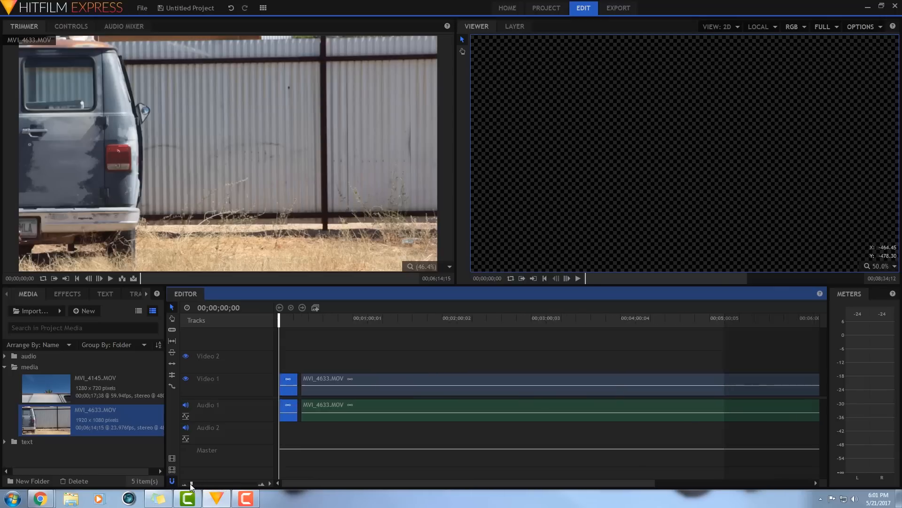
Open the audio folder and preview the Hit VO.m4a voiceover
{"action": "left_click", "coordinate": [5, 366]}
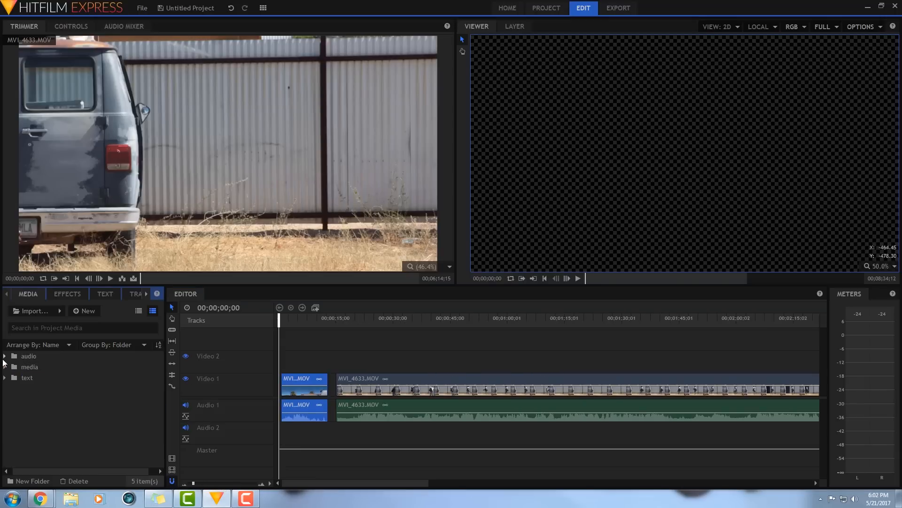
{"action": "left_click", "coordinate": [4, 356]}
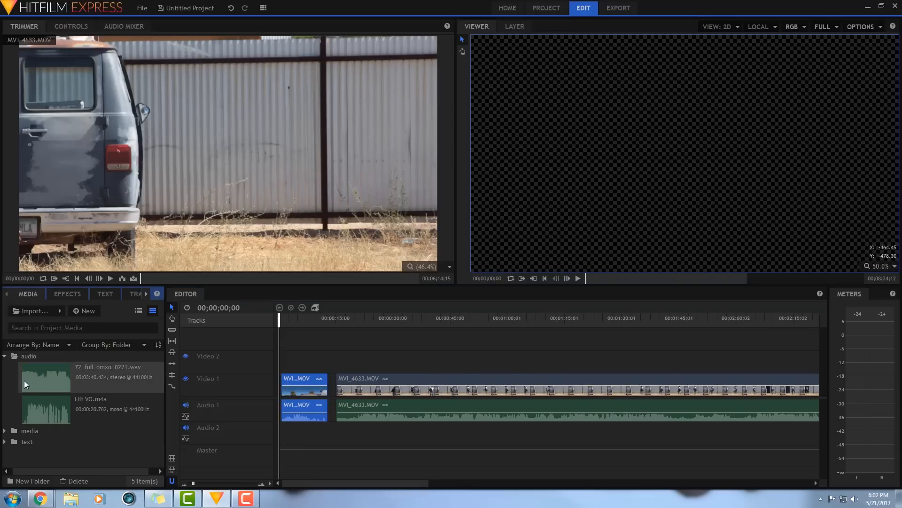
{"action": "left_click", "coordinate": [89, 404]}
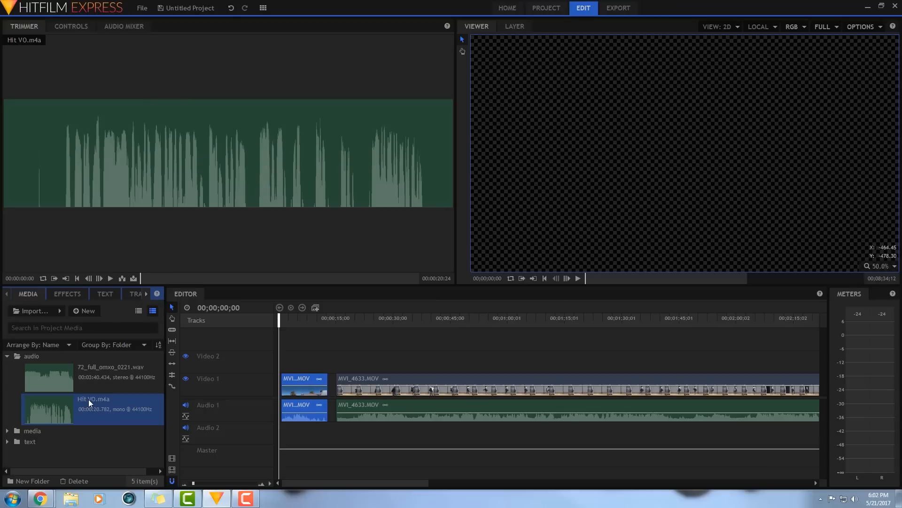
{"action": "left_click", "coordinate": [110, 279]}
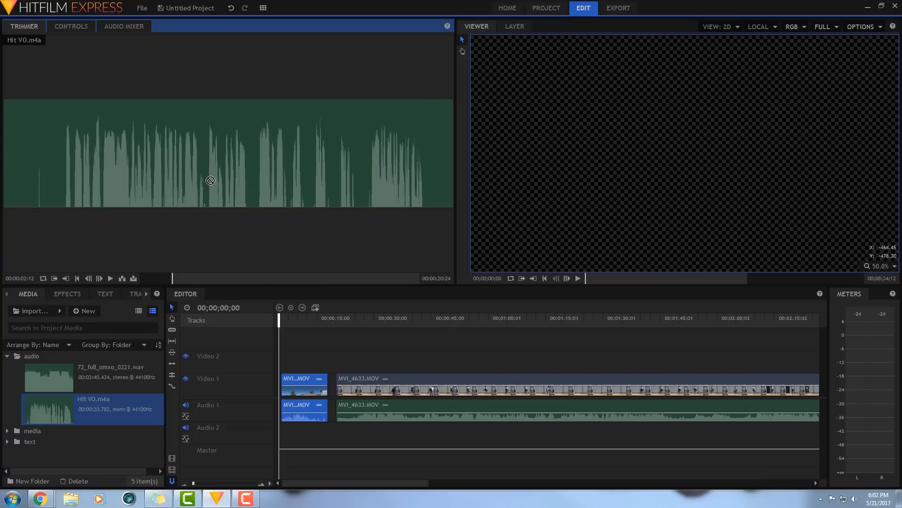
Place Hit VO.m4a on Audio 2 near 15 seconds under MVI_4633 and play it back
{"action": "left_click_drag", "start_coordinate": [211, 181], "coordinate": [342, 441]}
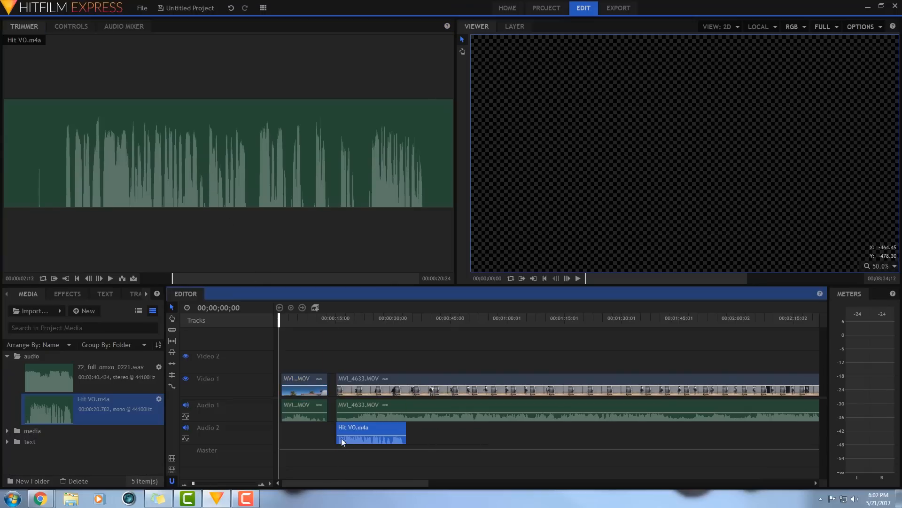
{"action": "key", "text": "ctrl+z"}
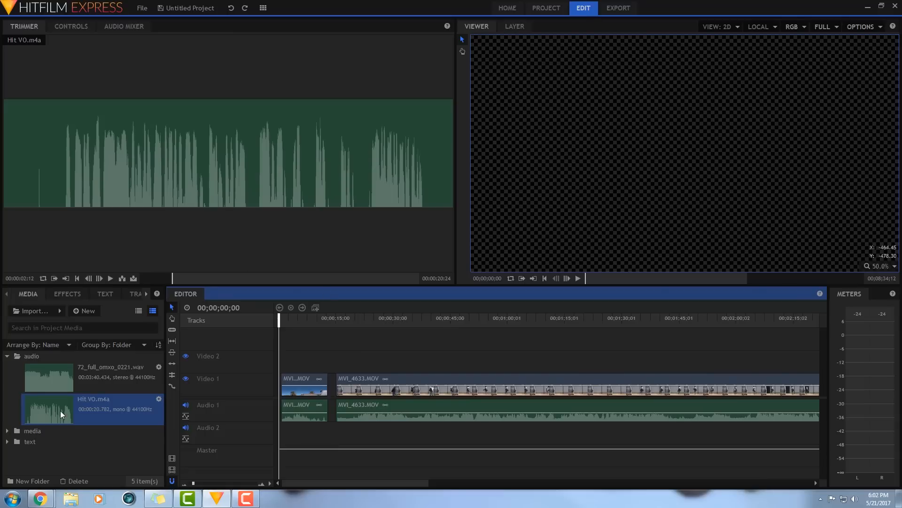
{"action": "left_click_drag", "start_coordinate": [61, 414], "coordinate": [341, 436]}
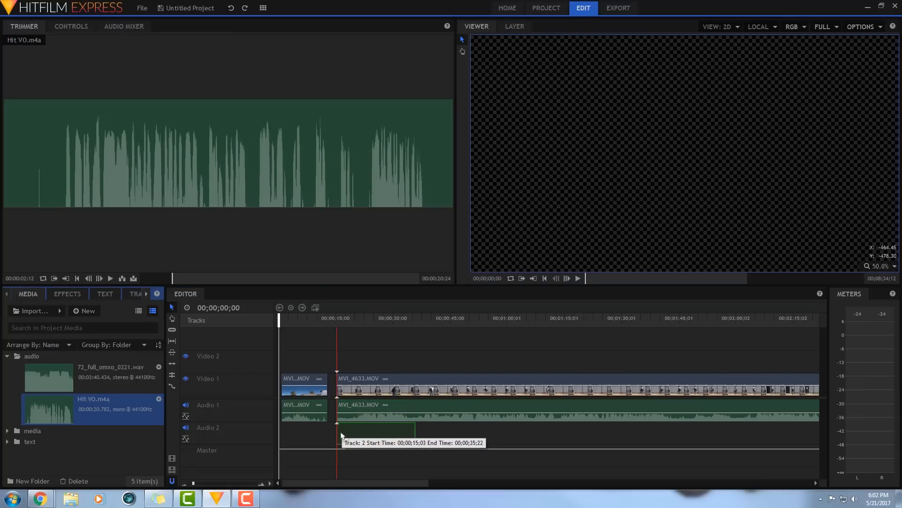
{"action": "left_click_drag", "start_coordinate": [341, 435], "coordinate": [342, 435]}
{"action": "left_click", "coordinate": [346, 318]}
{"action": "key", "text": "space"}
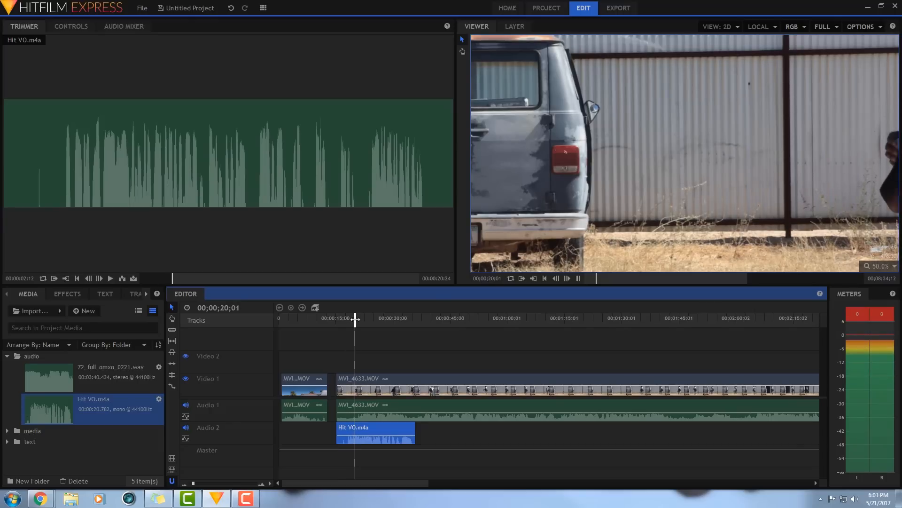
Move MVI_4633 earlier so it directly follows the first clip and review the edit
{"action": "left_click", "coordinate": [336, 385]}
{"action": "mouse_move", "coordinate": [336, 385]}
{"action": "left_mouse_down"}
{"action": "mouse_move", "coordinate": [413, 392]}
{"action": "mouse_move", "coordinate": [377, 388]}
{"action": "left_mouse_up"}
{"action": "left_click_drag", "start_coordinate": [381, 433], "coordinate": [373, 434]}
{"action": "key", "text": "space"}
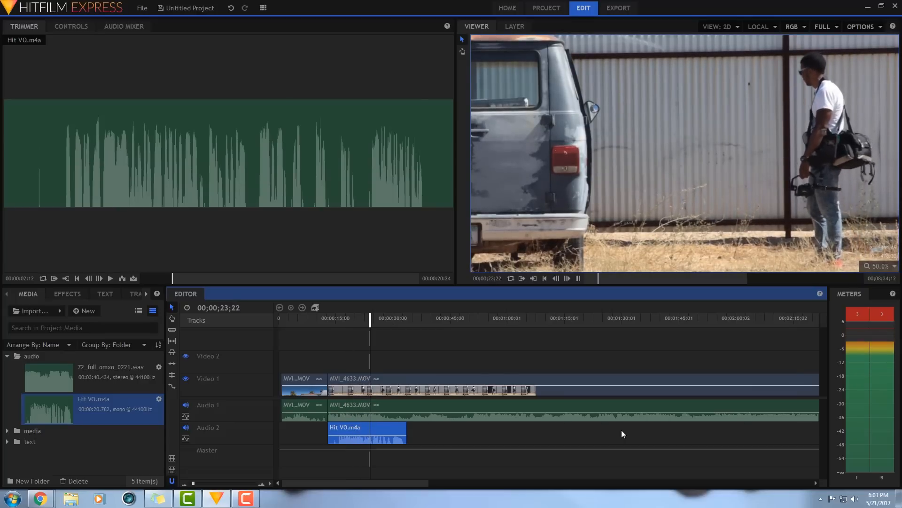
{"action": "key", "text": "space"}
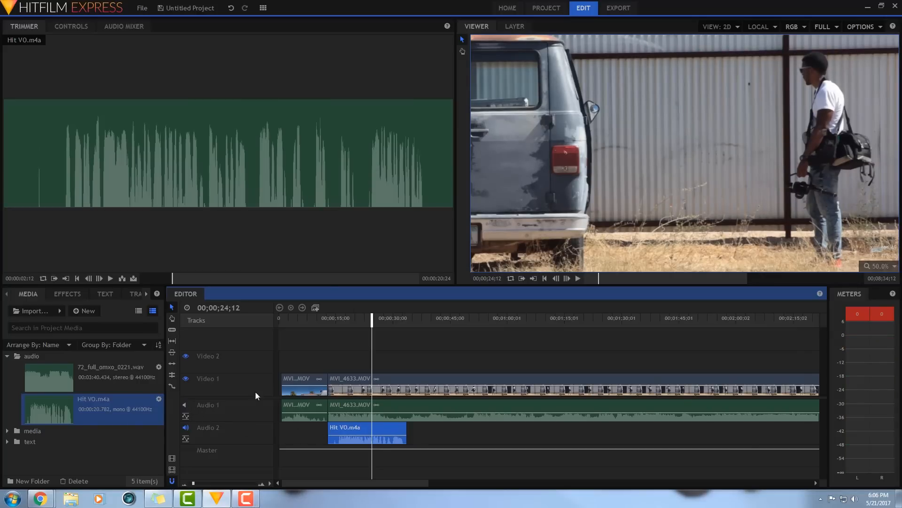
{"action": "left_click", "coordinate": [342, 319]}
{"action": "key", "text": "space"}
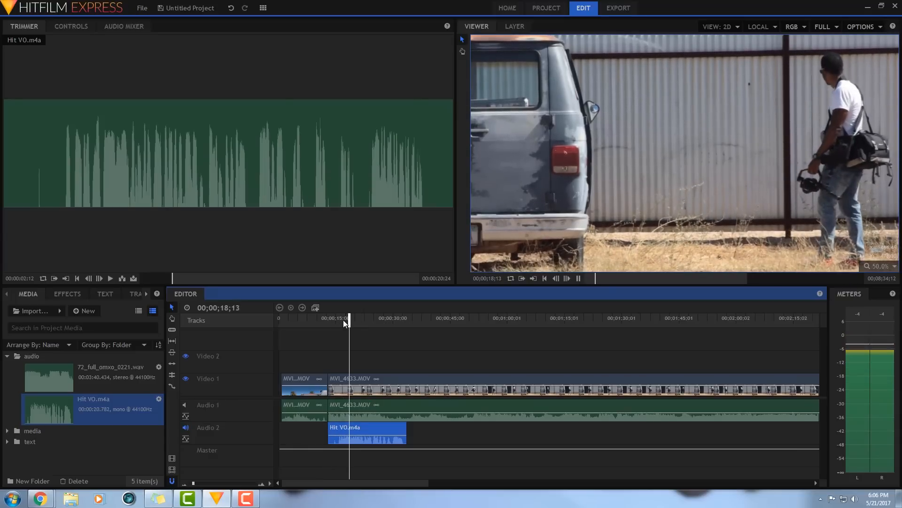
{"action": "key", "text": "space"}
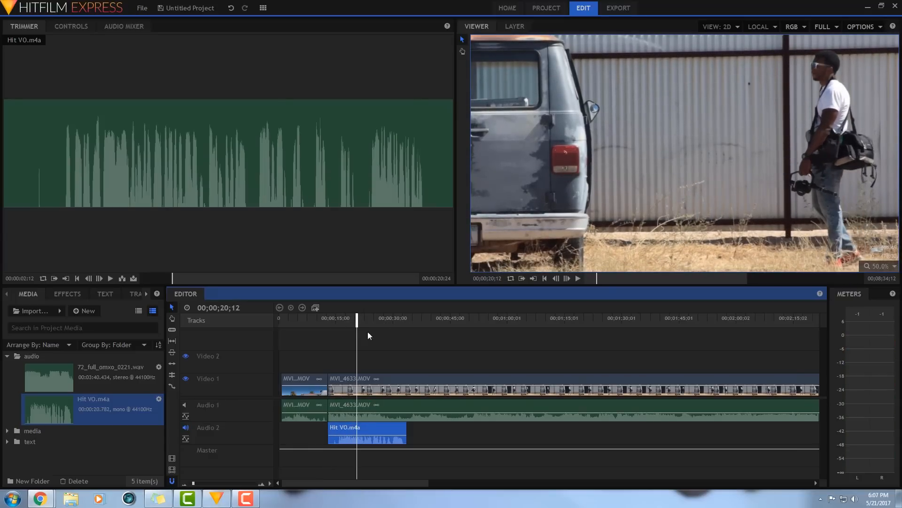
{"action": "left_click", "coordinate": [184, 380]}
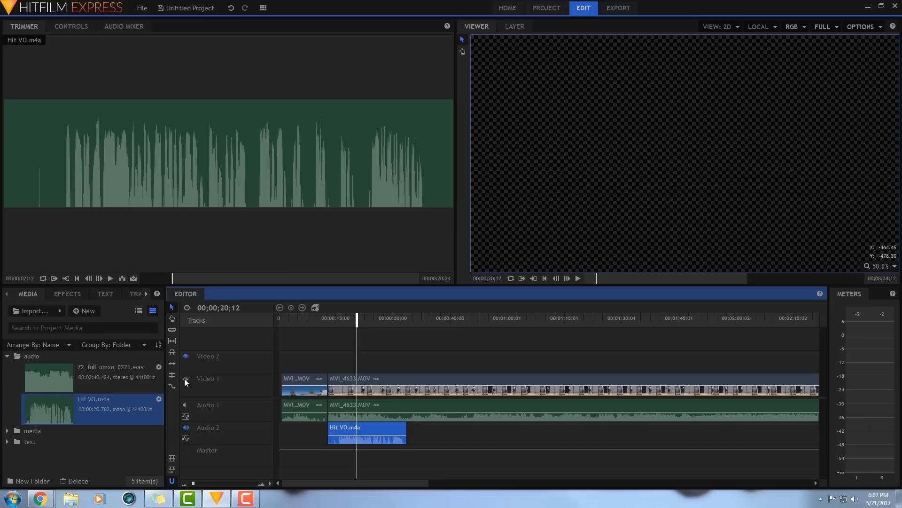
{"action": "left_click", "coordinate": [185, 379]}
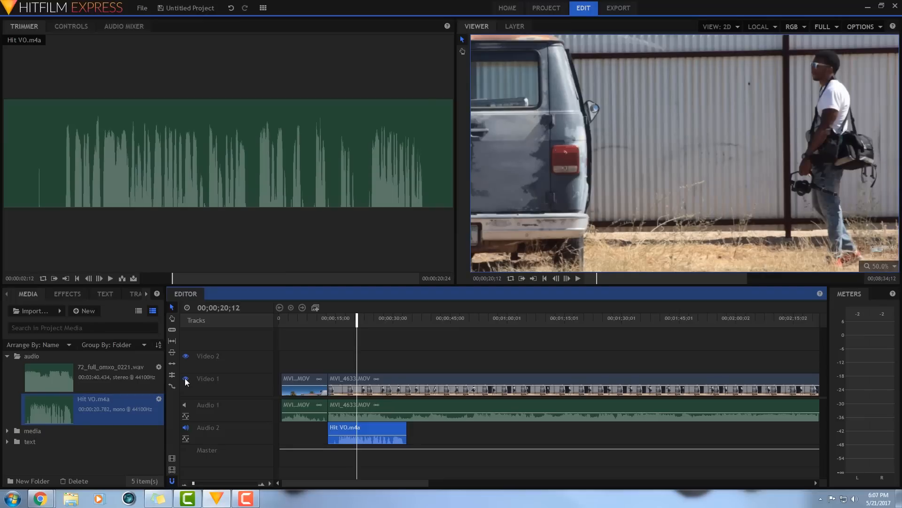
Preview 72_full_omxo_0221.wav and drop it onto a new Audio 3 track
{"action": "left_click", "coordinate": [46, 381]}
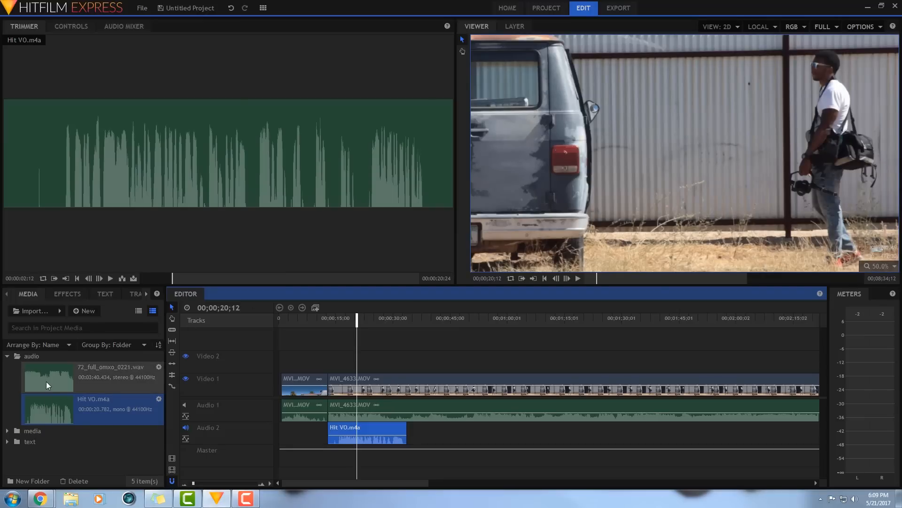
{"action": "key", "text": "space"}
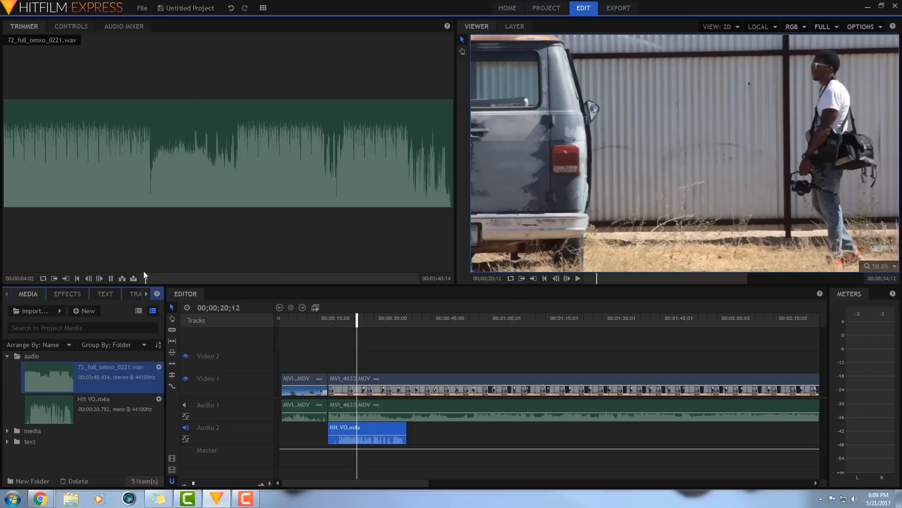
{"action": "key", "text": "space"}
{"action": "left_click_drag", "start_coordinate": [88, 182], "coordinate": [329, 457]}
Slice the music at about 56 seconds, delete the trailing piece and play the edit
{"action": "left_click", "coordinate": [355, 323]}
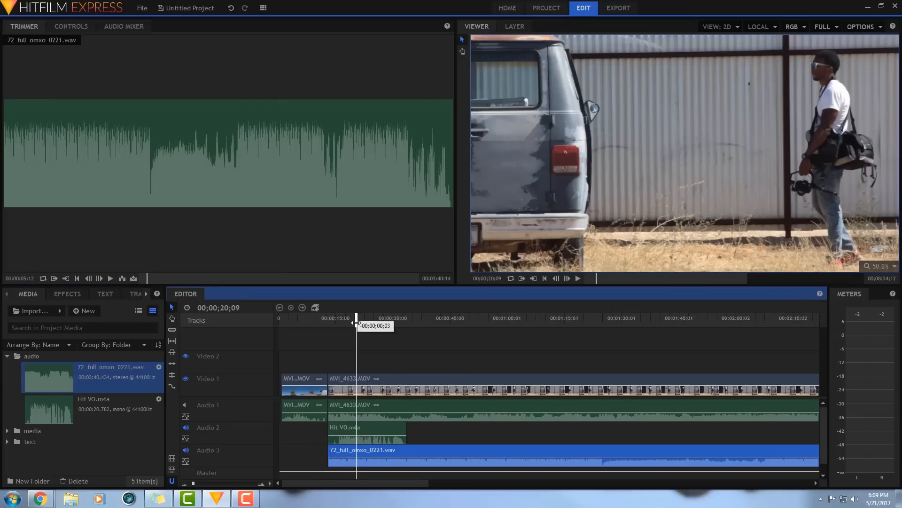
{"action": "left_click_drag", "start_coordinate": [355, 323], "coordinate": [492, 323]}
{"action": "key", "text": "c"}
{"action": "left_click", "coordinate": [493, 455]}
{"action": "key", "text": "v"}
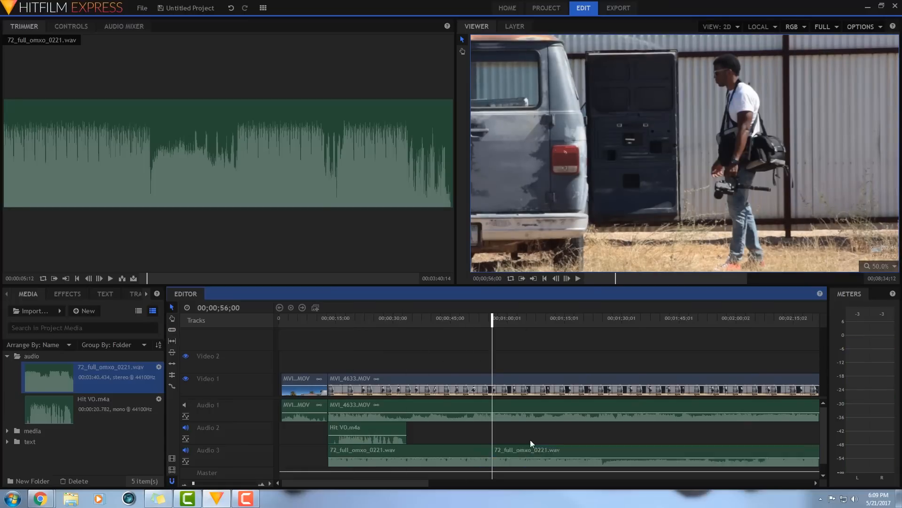
{"action": "right_click", "coordinate": [531, 443]}
{"action": "left_click", "coordinate": [537, 346]}
{"action": "left_click", "coordinate": [329, 318]}
{"action": "key", "text": "space"}
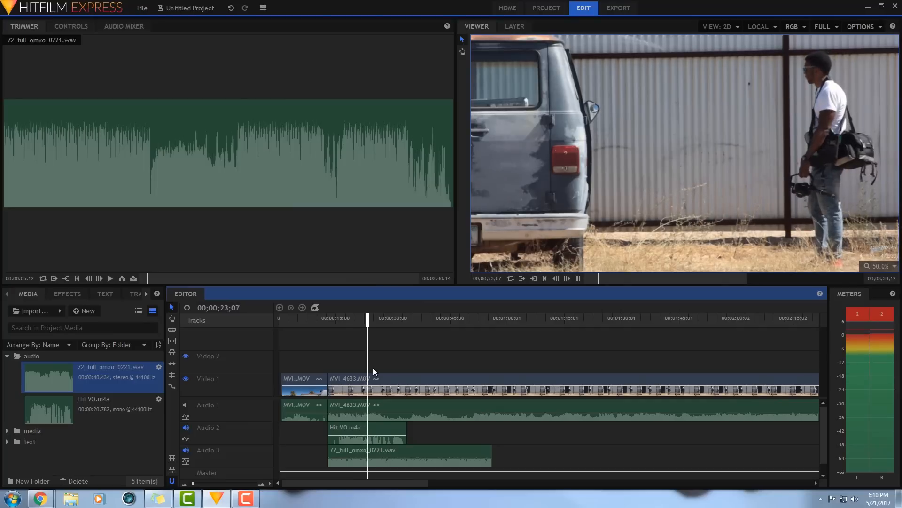
{"action": "key", "text": "space"}
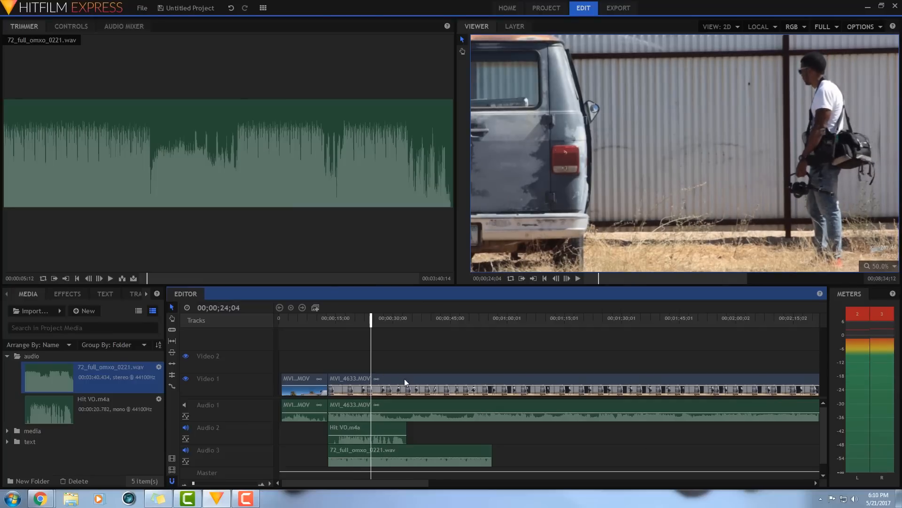
{"action": "left_click", "coordinate": [362, 319]}
{"action": "key", "text": "space"}
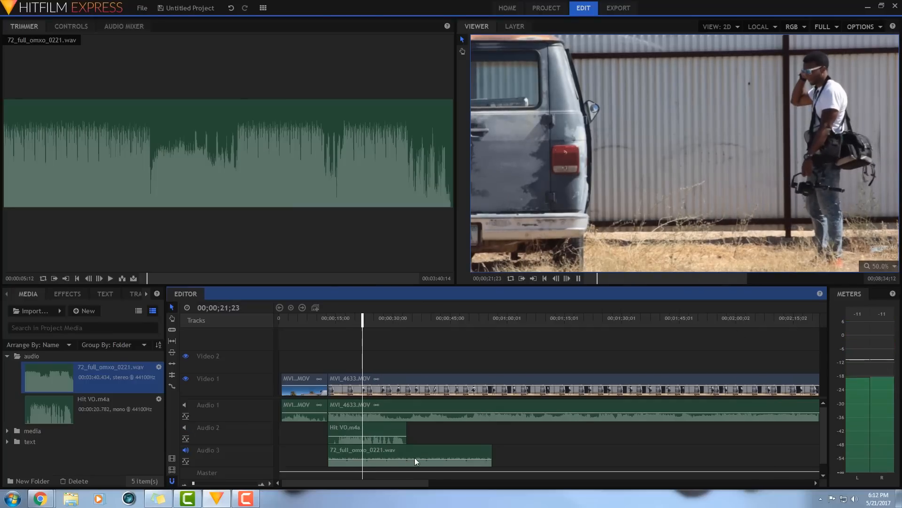
{"action": "key", "text": "space"}
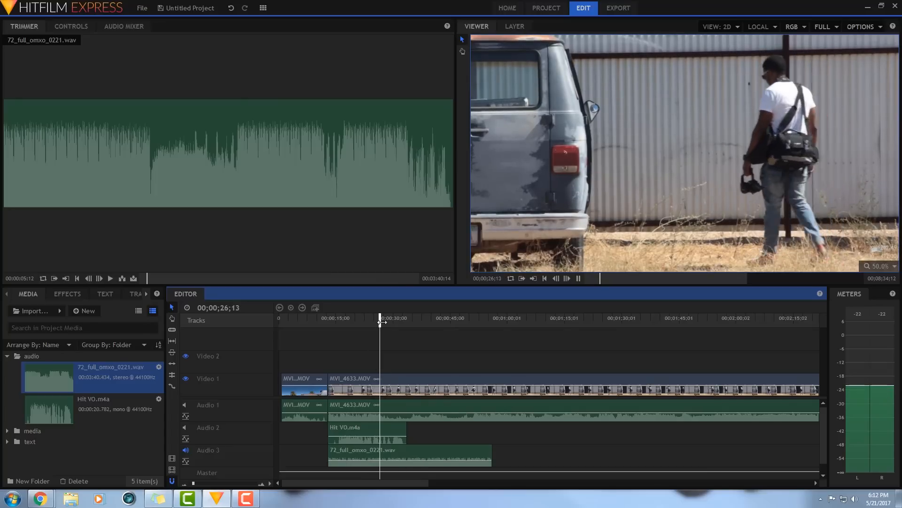
{"action": "left_click_drag", "start_coordinate": [381, 321], "coordinate": [328, 332]}
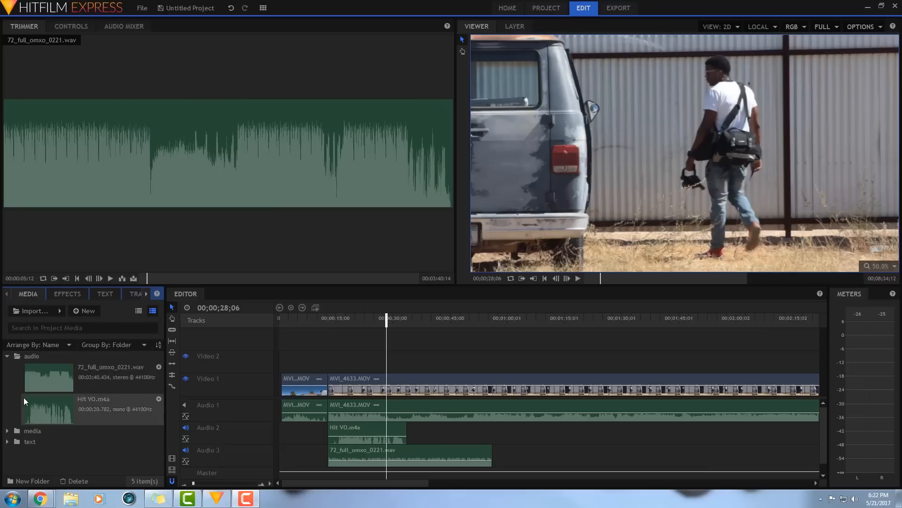
From Effects > Transitions - Video > Dissolve, place a Cross Dissolve between the two van clips
{"action": "left_click", "coordinate": [64, 293]}
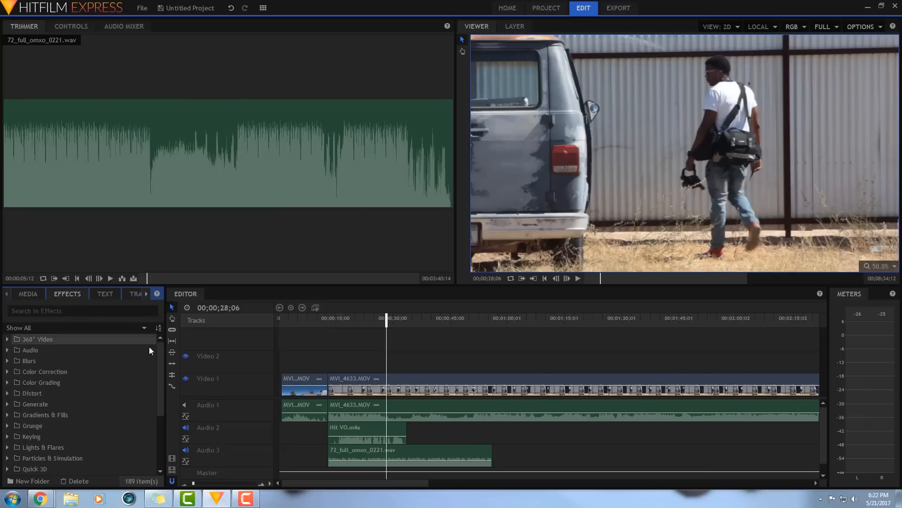
{"action": "scroll", "coordinate": [151, 399], "scroll_direction": "down", "scroll_amount": 5}
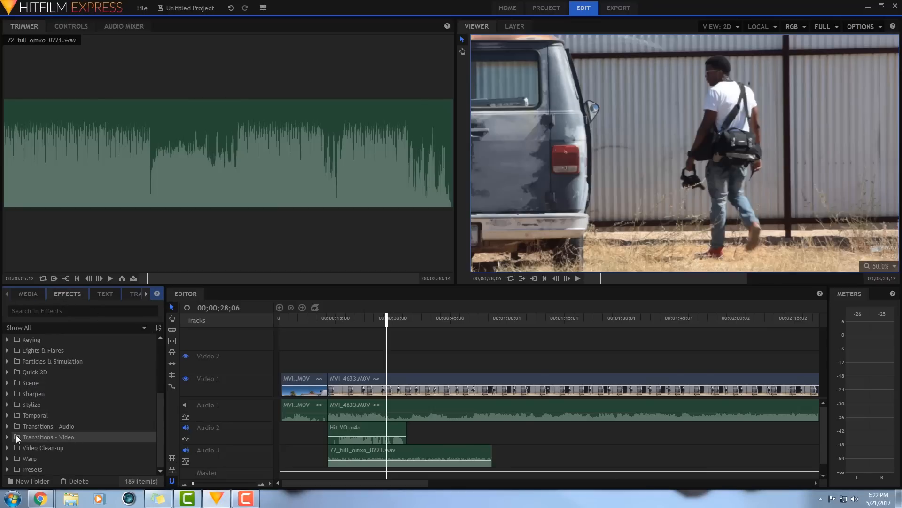
{"action": "left_click", "coordinate": [8, 435]}
{"action": "scroll", "coordinate": [36, 430], "scroll_direction": "down", "scroll_amount": 2}
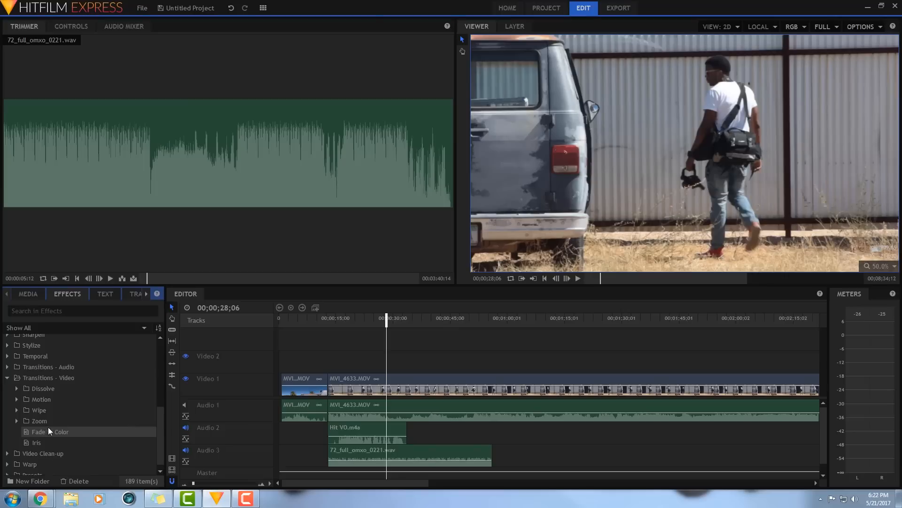
{"action": "left_click", "coordinate": [17, 389]}
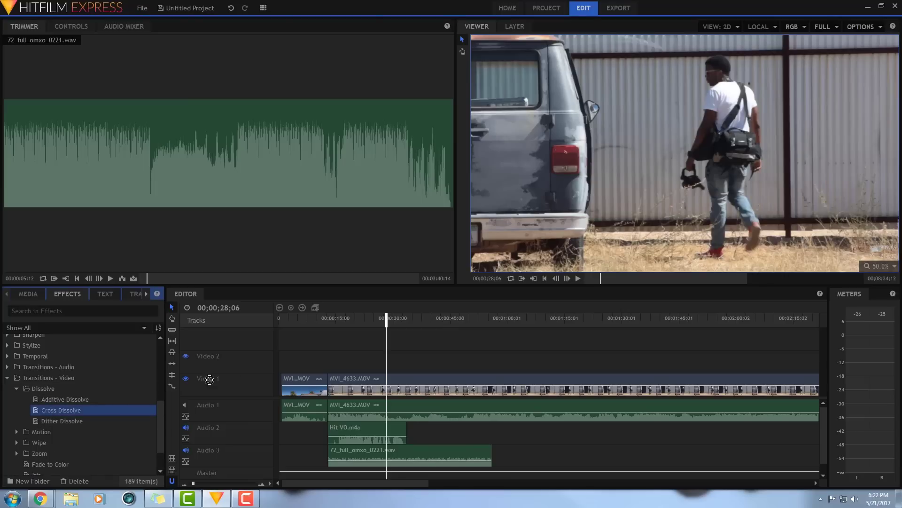
{"action": "left_click_drag", "start_coordinate": [209, 379], "coordinate": [330, 387]}
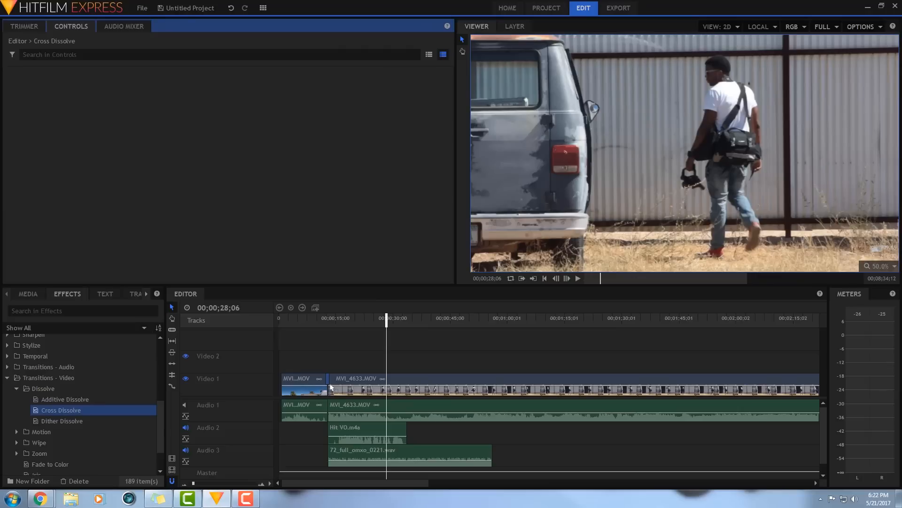
Preview the cross dissolve from just before the cut and return the playhead to about 10 seconds
{"action": "left_click", "coordinate": [327, 321]}
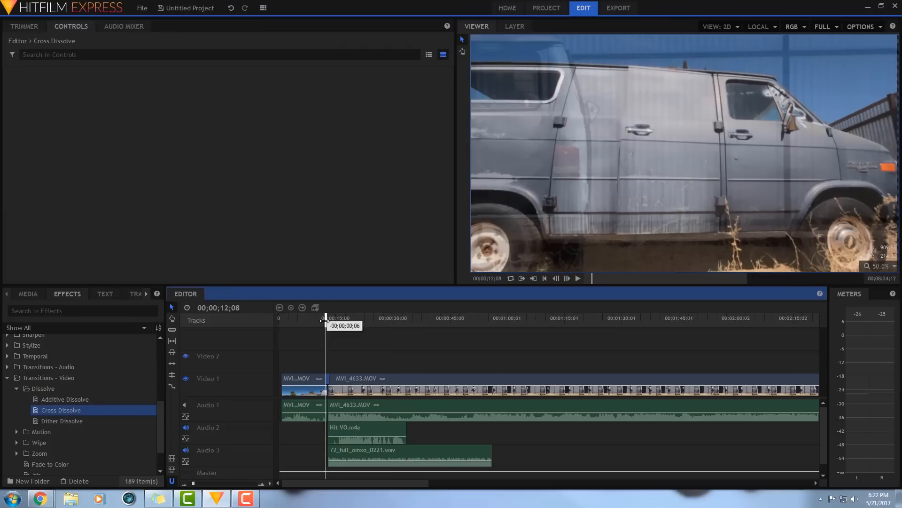
{"action": "key", "text": "space"}
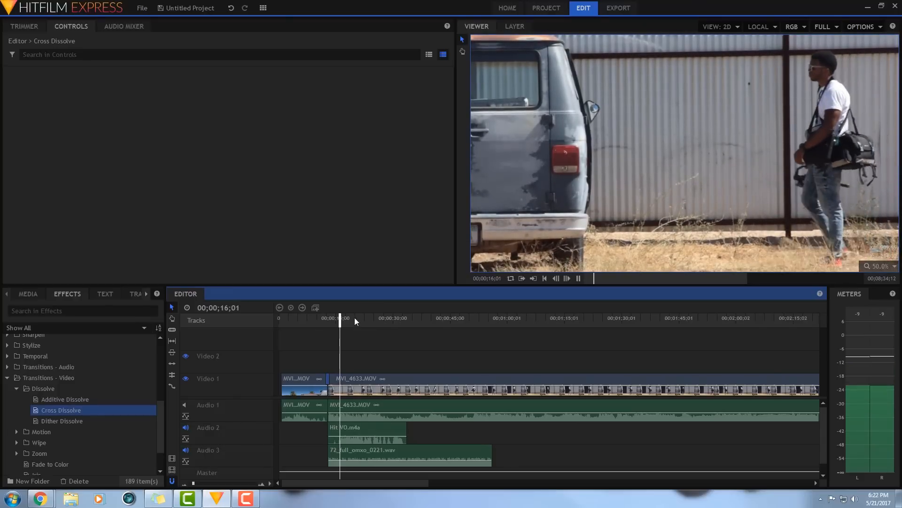
{"action": "left_click_drag", "start_coordinate": [347, 318], "coordinate": [320, 318]}
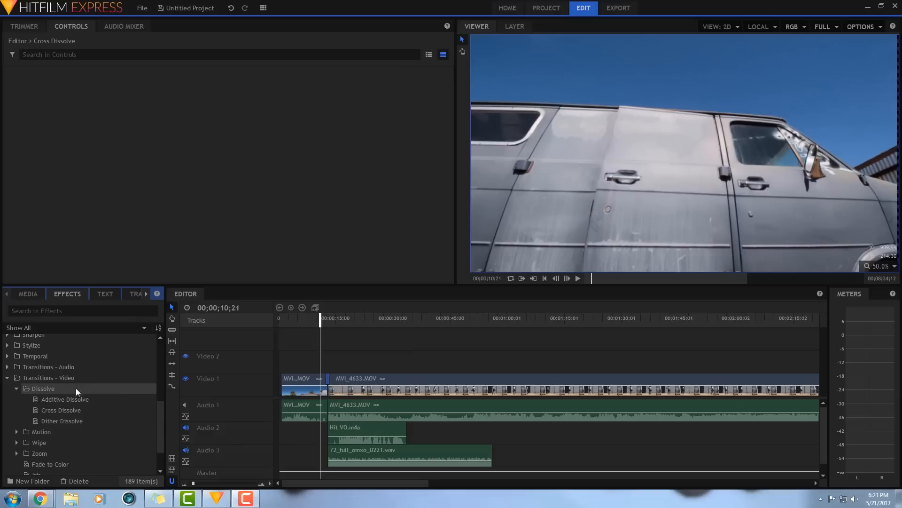
Add an audio Fade transition to the start of the Audio 3 music clip and play it
{"action": "left_click", "coordinate": [48, 400]}
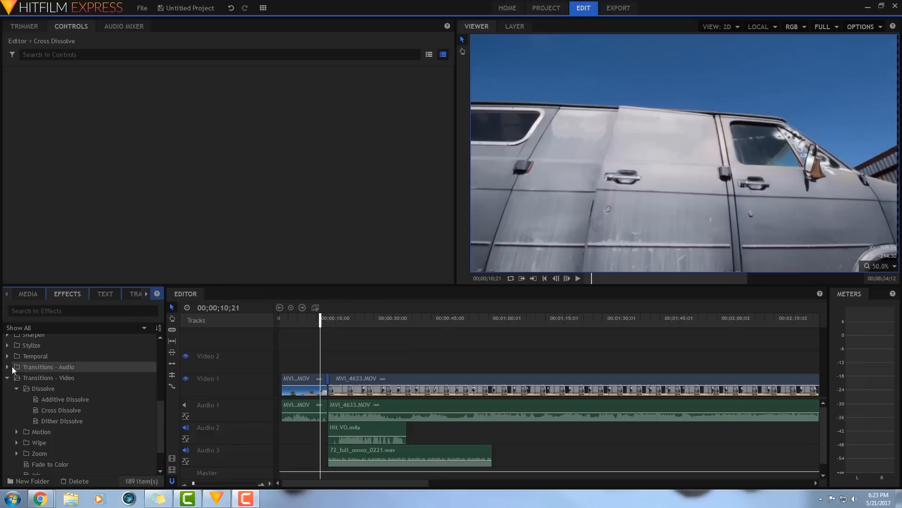
{"action": "left_click", "coordinate": [9, 367]}
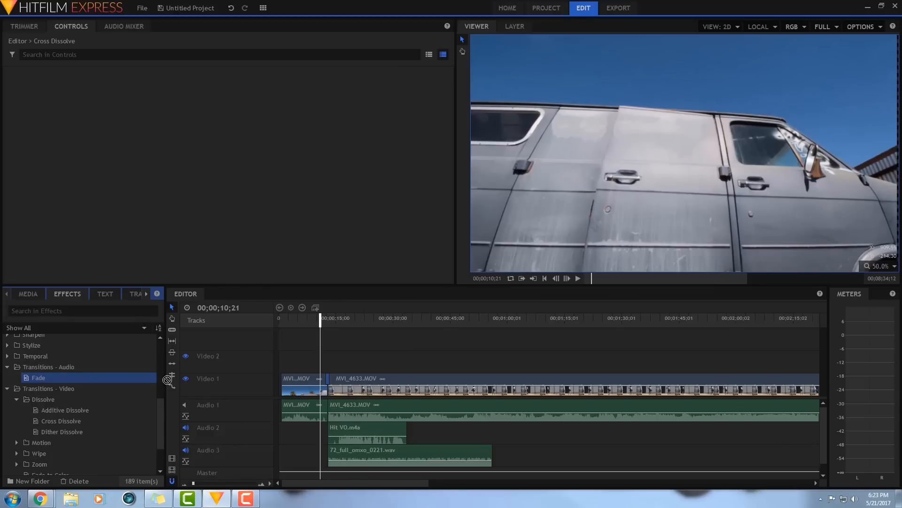
{"action": "left_click_drag", "start_coordinate": [167, 380], "coordinate": [333, 462]}
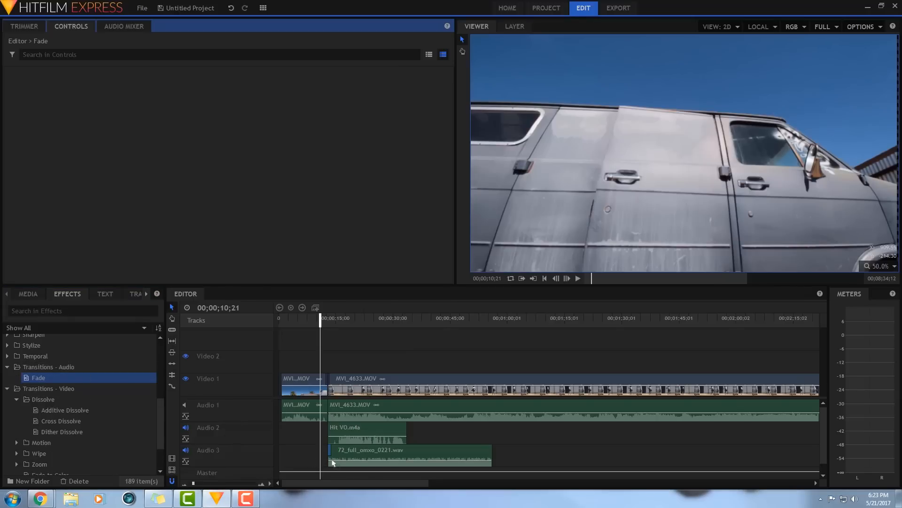
{"action": "key", "text": "space"}
{"action": "scroll", "coordinate": [507, 318], "scroll_direction": "up", "scroll_amount": 5}
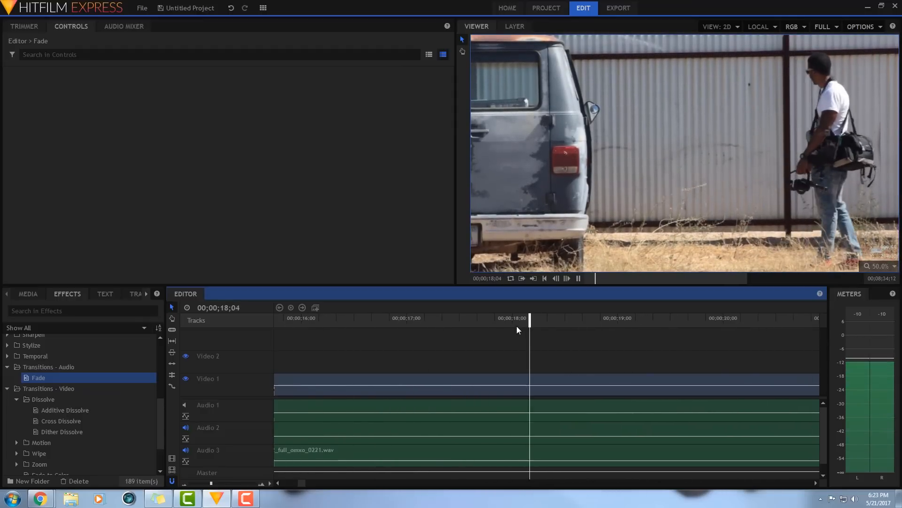
Stop playback, zoom out to the whole project and return to the Media list
{"action": "key", "text": "space"}
{"action": "left_click_drag", "start_coordinate": [211, 484], "coordinate": [189, 486]}
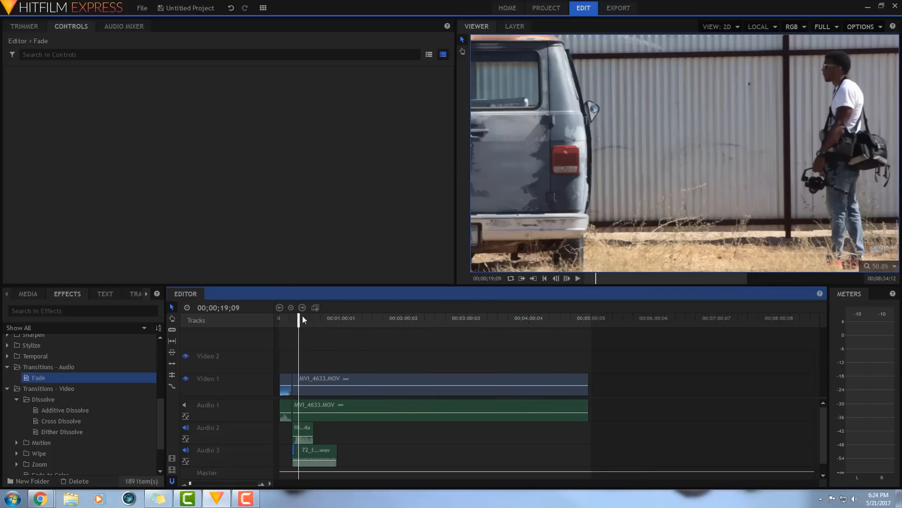
{"action": "left_click", "coordinate": [32, 297]}
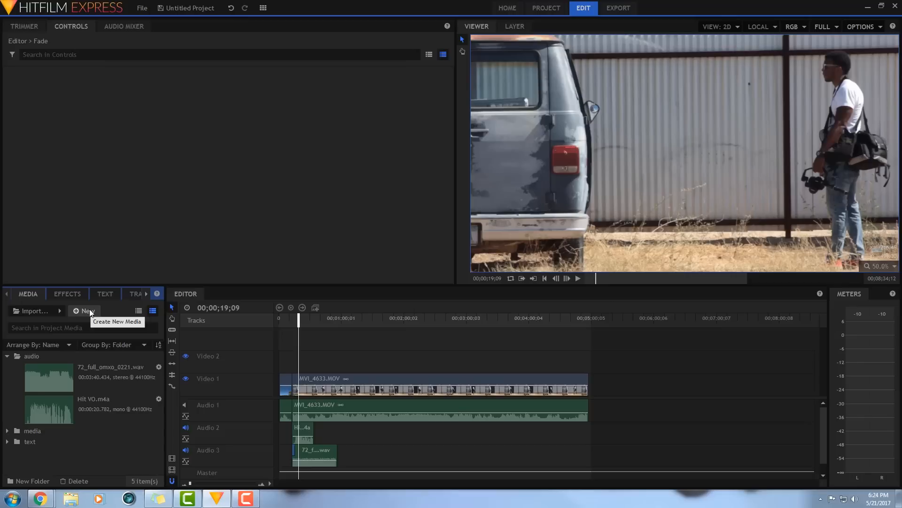
Deselect the clips and start creating a new Composite Shot from the Media panel's New menu
{"action": "left_click", "coordinate": [342, 377]}
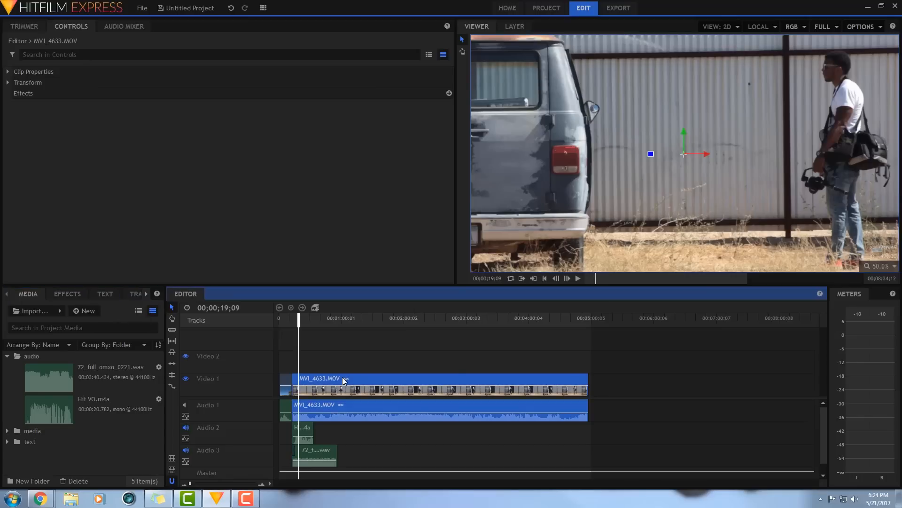
{"action": "right_click", "coordinate": [343, 378]}
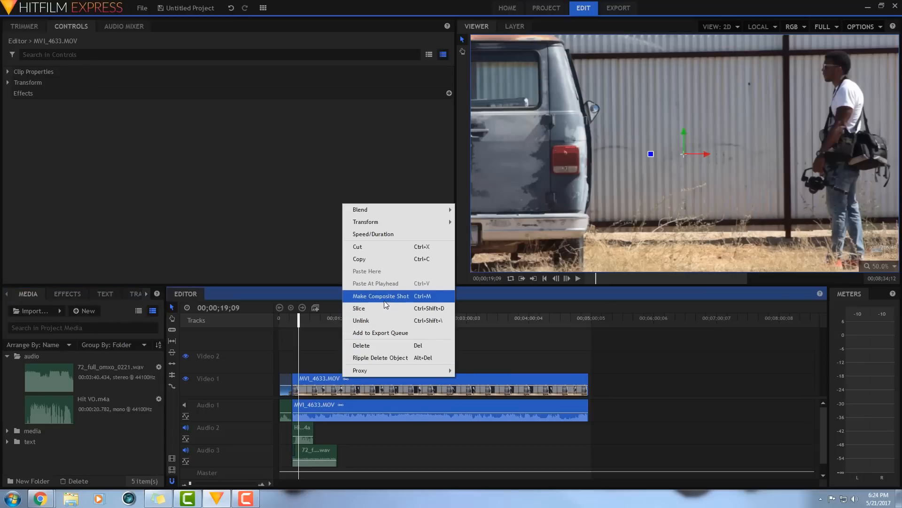
{"action": "left_click", "coordinate": [306, 356]}
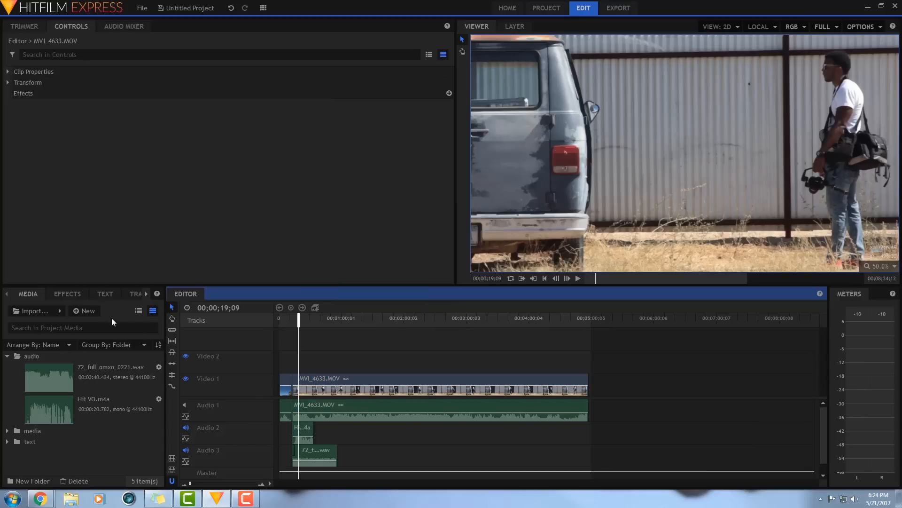
{"action": "left_click", "coordinate": [88, 311]}
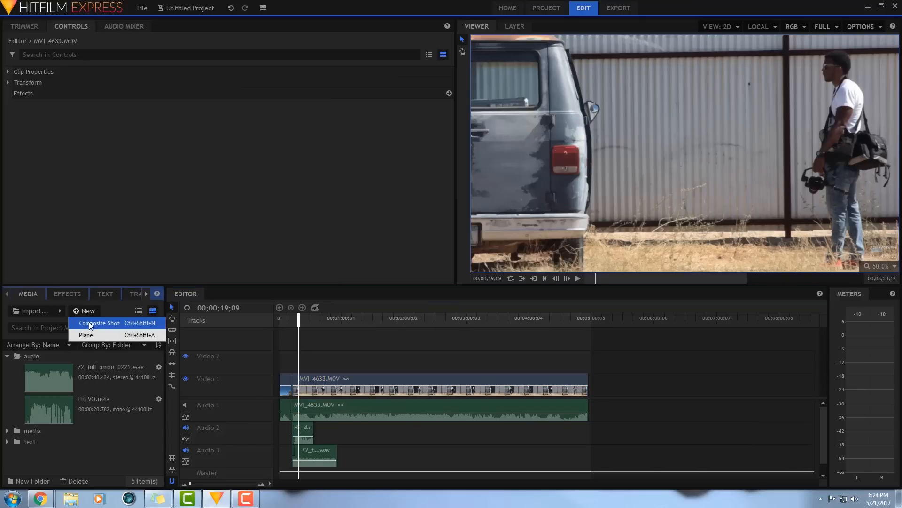
{"action": "left_click", "coordinate": [90, 323]}
Create a 1080p composite shot named Boooya with a 5-second duration
{"action": "key", "text": "BackSpace"}
{"action": "type", "text": "Bo"}
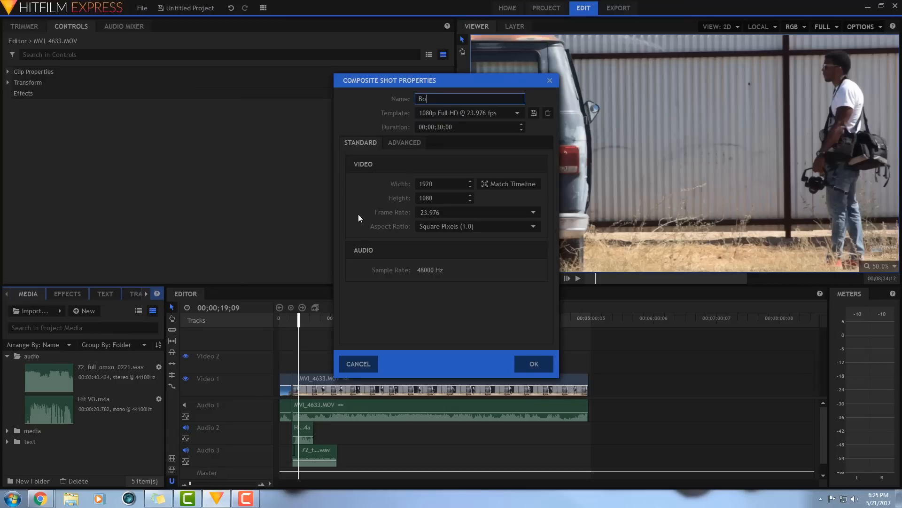
{"action": "type", "text": "ooya"}
{"action": "left_click", "coordinate": [463, 127]}
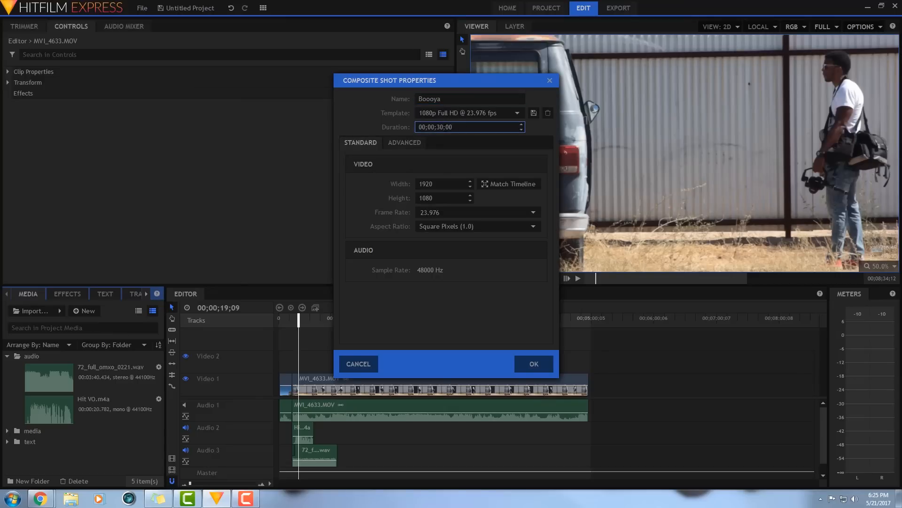
{"action": "key", "text": "BackSpace"}
{"action": "key", "text": "BackSpace"}
{"action": "type", "text": "5"}
{"action": "left_click", "coordinate": [543, 365]}
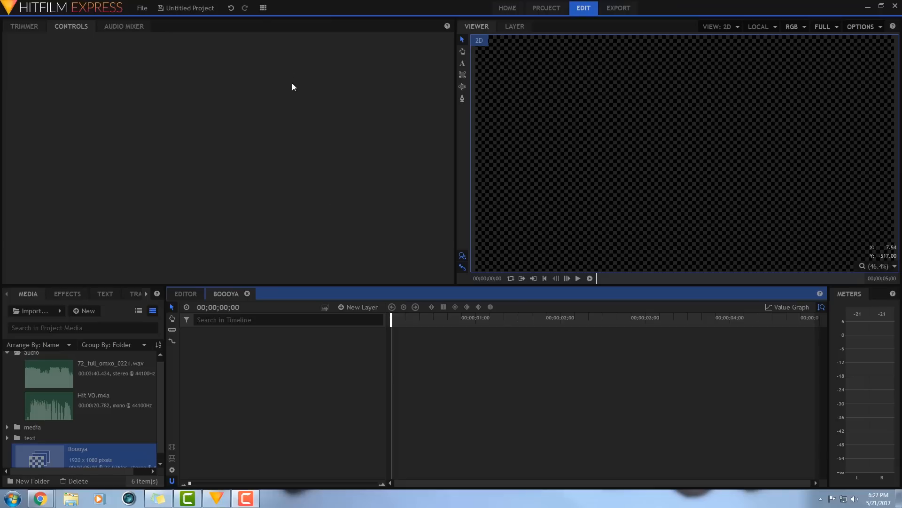
Switch to the Compositing workspace layout
{"action": "left_click", "coordinate": [262, 8]}
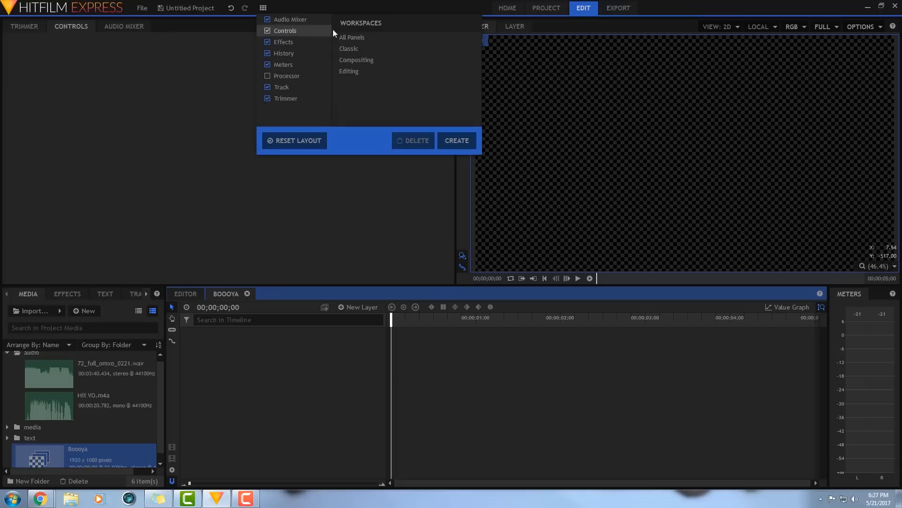
{"action": "left_click", "coordinate": [381, 60]}
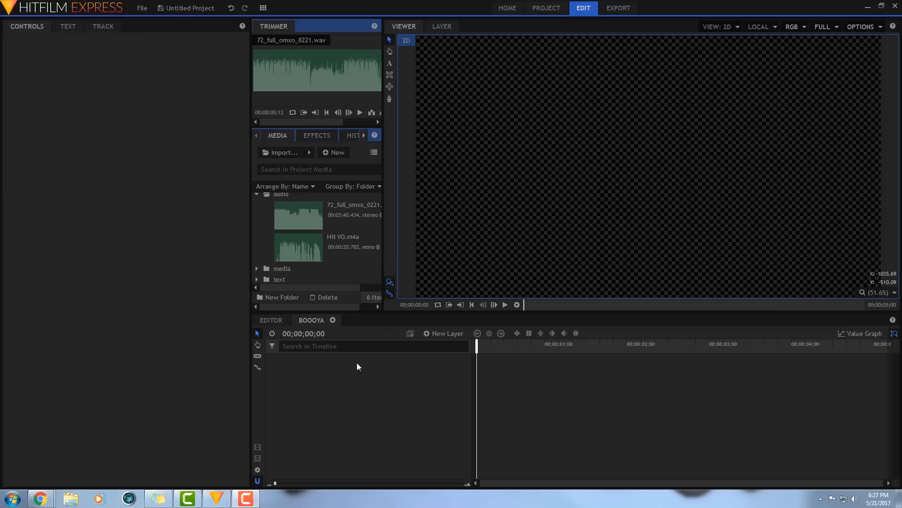
Add a Text layer, draw a wide text box reading BOOYAAA!!!!! and select the text
{"action": "right_click", "coordinate": [361, 394]}
{"action": "mouse_move", "coordinate": [388, 397]}
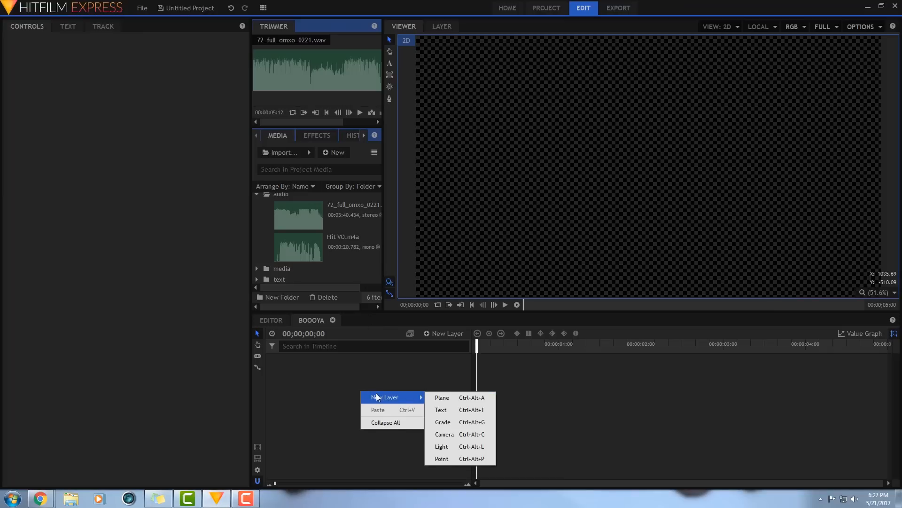
{"action": "left_click", "coordinate": [472, 413]}
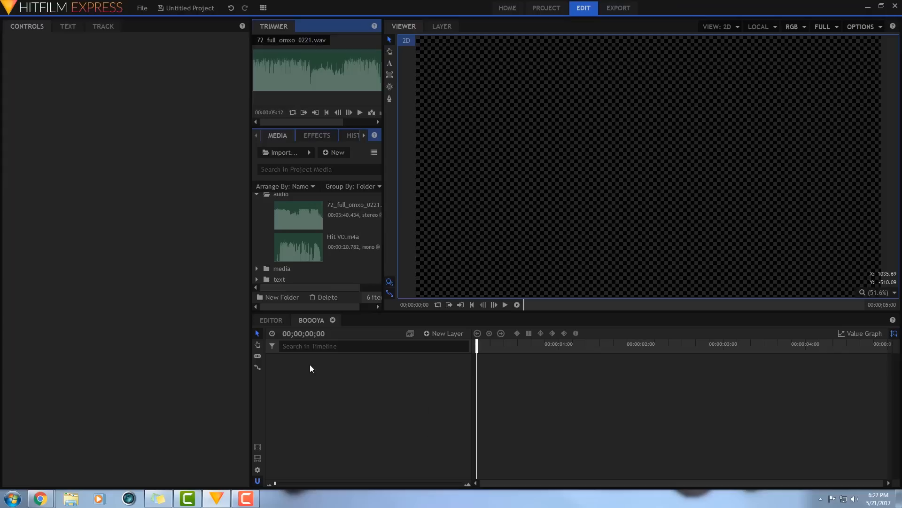
{"action": "left_click", "coordinate": [389, 63]}
{"action": "left_click_drag", "start_coordinate": [419, 108], "coordinate": [875, 198]}
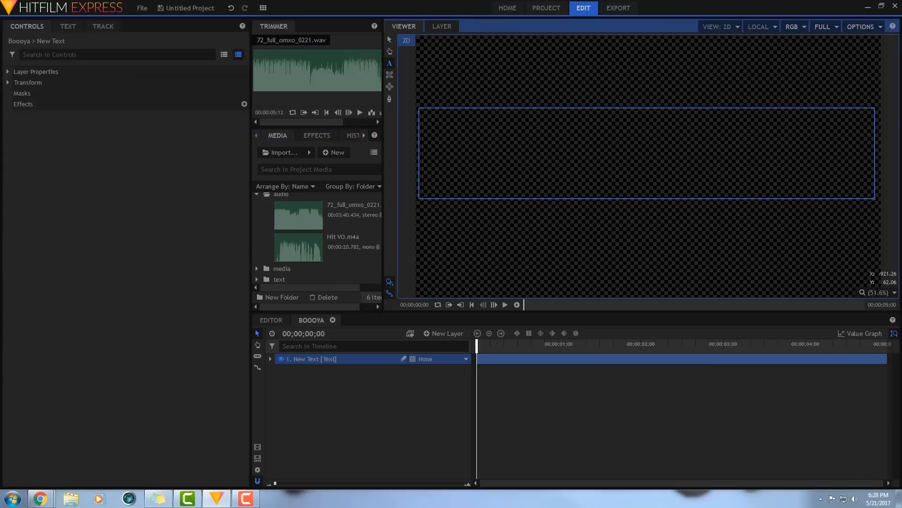
{"action": "type", "text": "BOOYAAA!!!!!"}
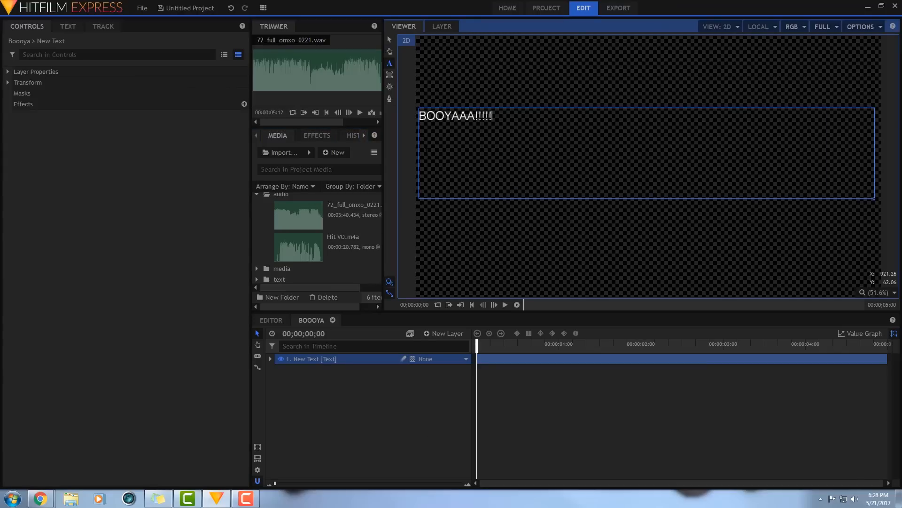
{"action": "key", "text": "shift+Left"}
{"action": "key", "text": "shift+Left"}
{"action": "key", "text": "shift+Left"}
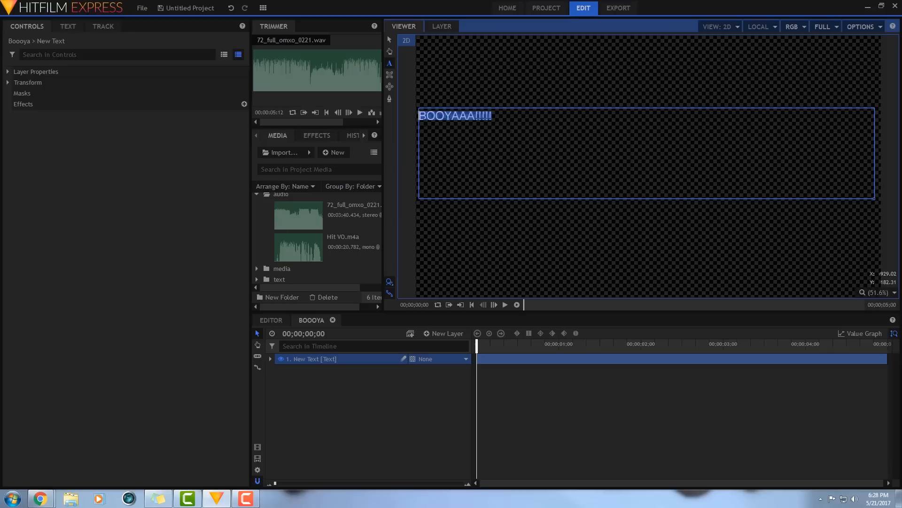
Format the title as Impact at size 339 in red
{"action": "left_click", "coordinate": [68, 27]}
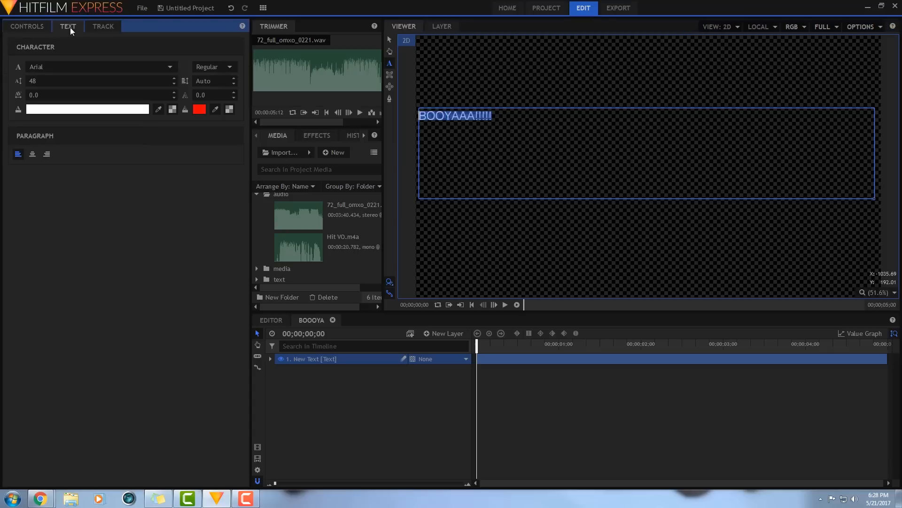
{"action": "left_click", "coordinate": [162, 67]}
{"action": "scroll", "coordinate": [134, 103], "scroll_direction": "down", "scroll_amount": 10}
{"action": "left_click", "coordinate": [117, 117]}
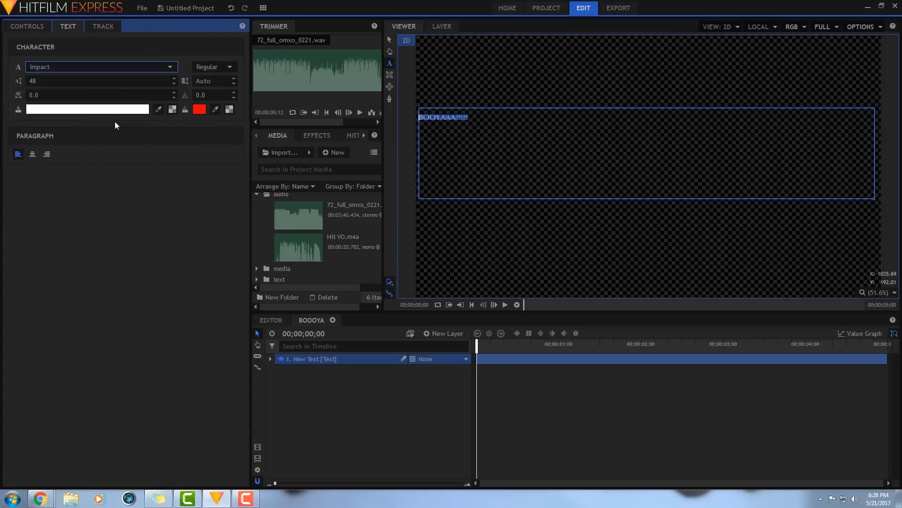
{"action": "left_click_drag", "start_coordinate": [115, 81], "coordinate": [155, 83]}
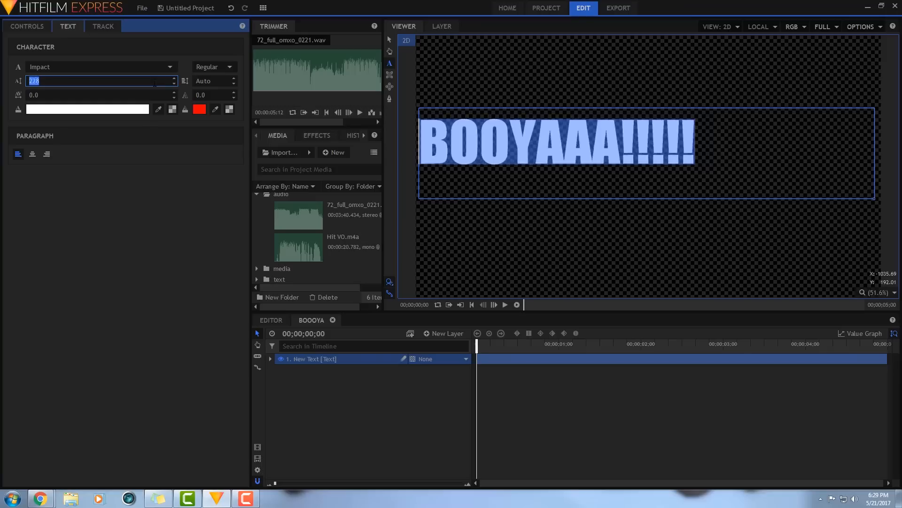
{"action": "left_click", "coordinate": [132, 110]}
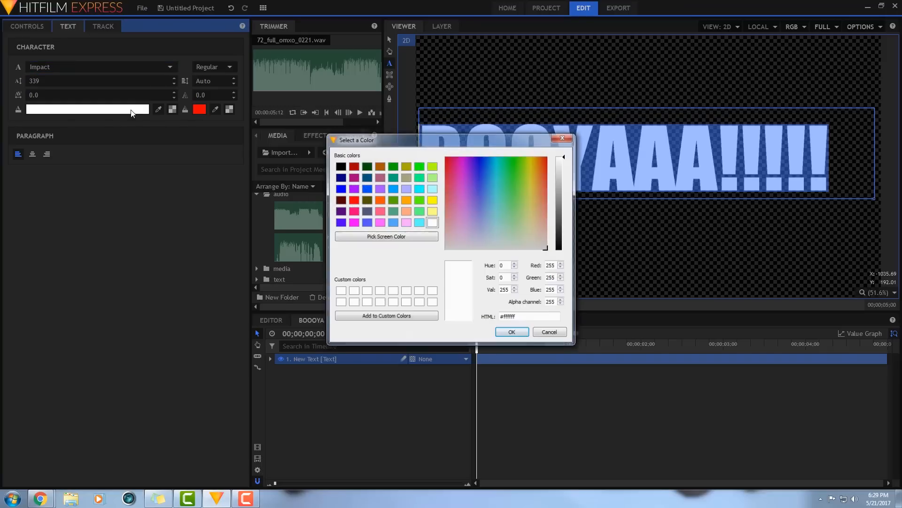
{"action": "left_click", "coordinate": [353, 199]}
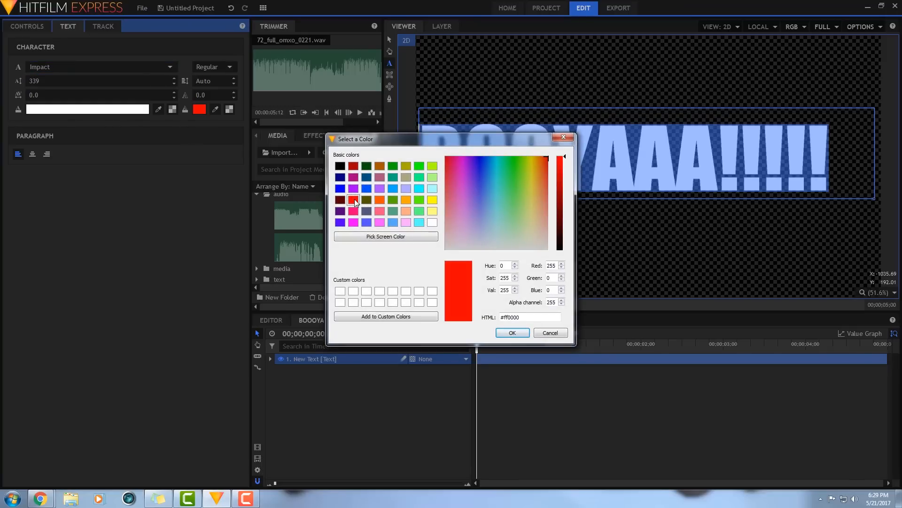
{"action": "left_click", "coordinate": [503, 332]}
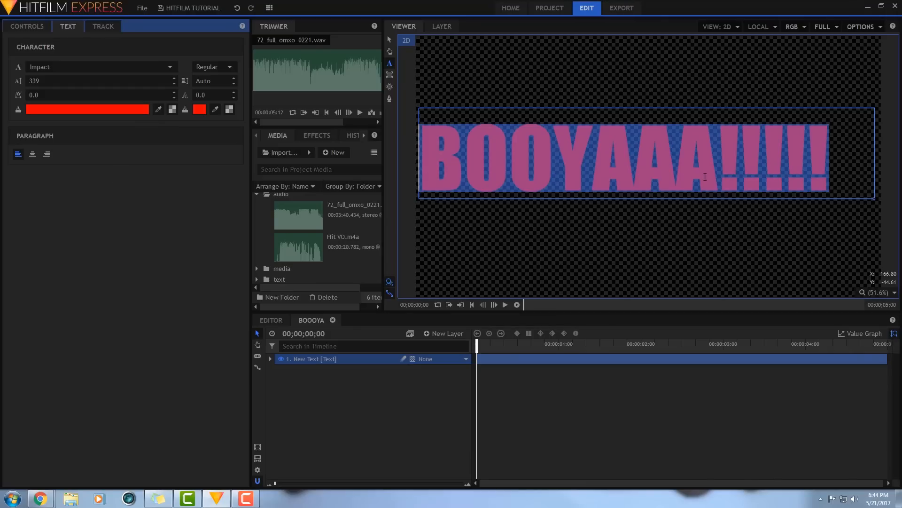
Keyframe the text layer's Opacity from 0% at the start to 100% at 00;00;02;14 and preview the fade-in
{"action": "left_click", "coordinate": [494, 247]}
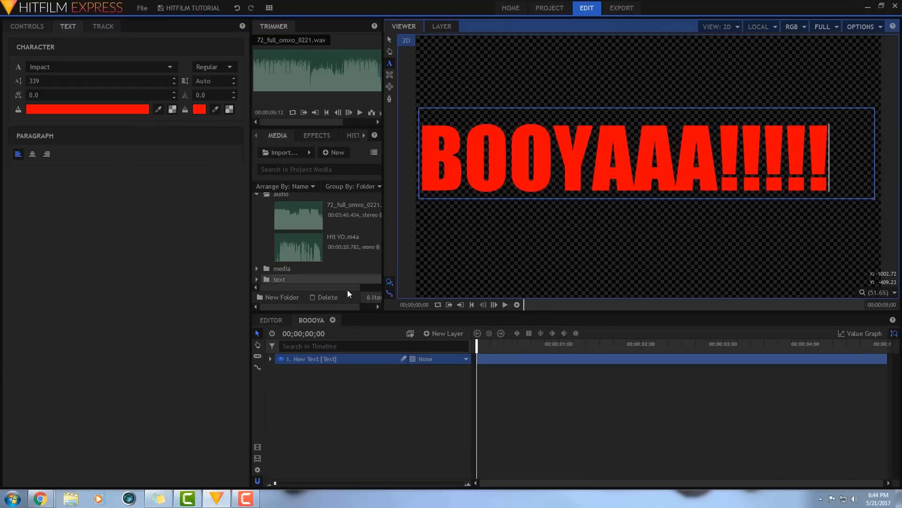
{"action": "left_click", "coordinate": [269, 359]}
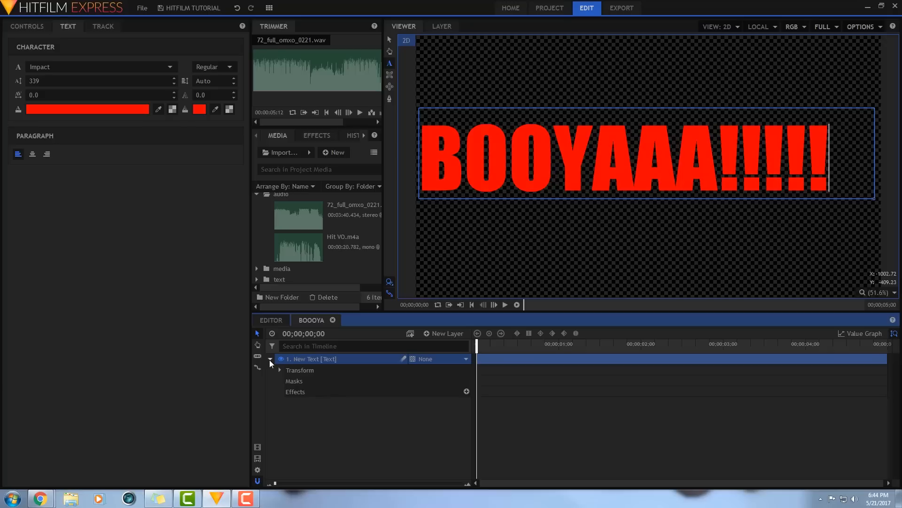
{"action": "left_click", "coordinate": [280, 370]}
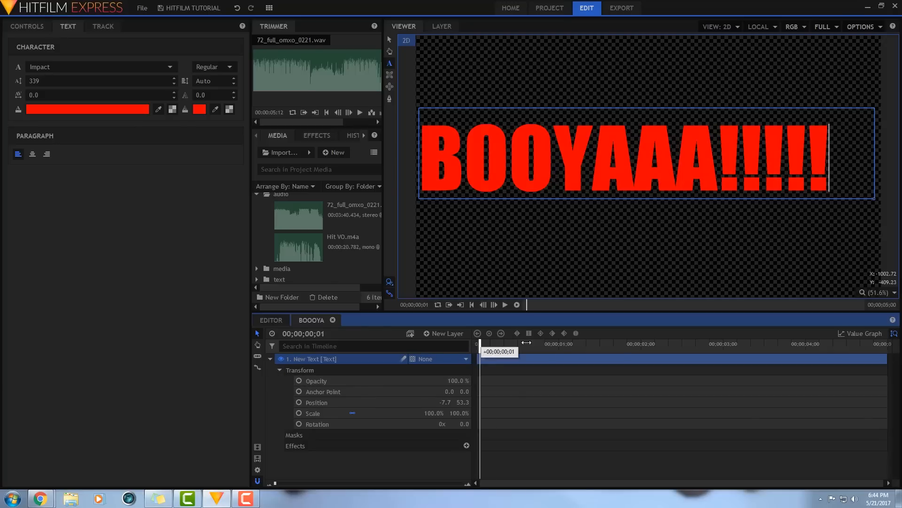
{"action": "mouse_move", "coordinate": [477, 344]}
{"action": "left_mouse_down"}
{"action": "mouse_move", "coordinate": [792, 347]}
{"action": "mouse_move", "coordinate": [689, 346]}
{"action": "left_mouse_up"}
{"action": "left_click", "coordinate": [300, 380]}
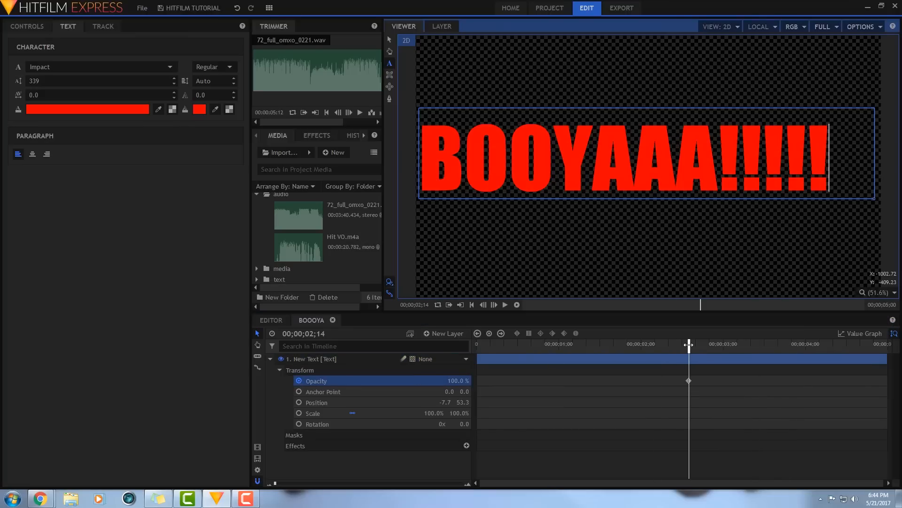
{"action": "left_click_drag", "start_coordinate": [689, 344], "coordinate": [478, 345]}
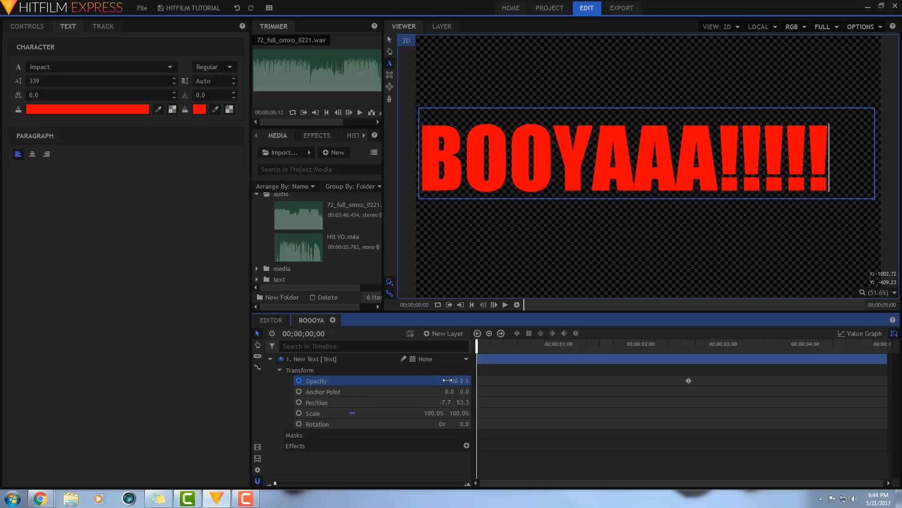
{"action": "left_click_drag", "start_coordinate": [459, 380], "coordinate": [444, 381]}
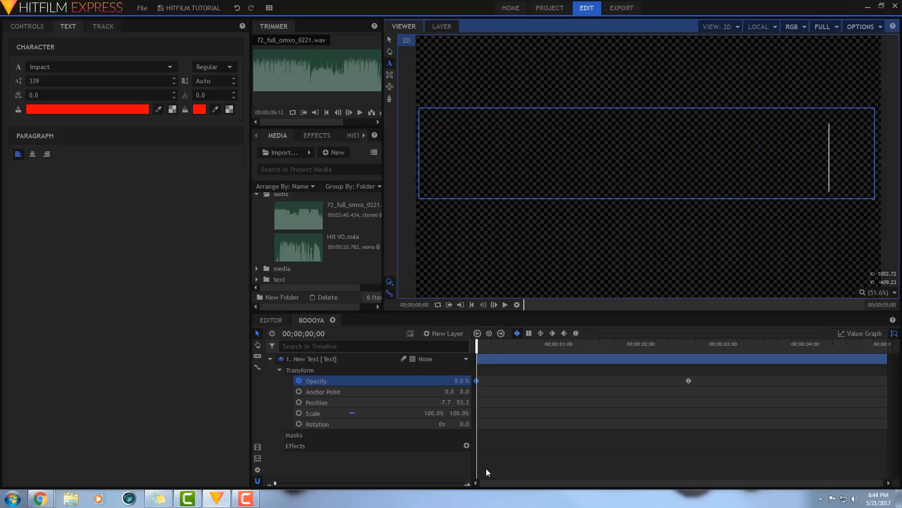
{"action": "key", "text": "space"}
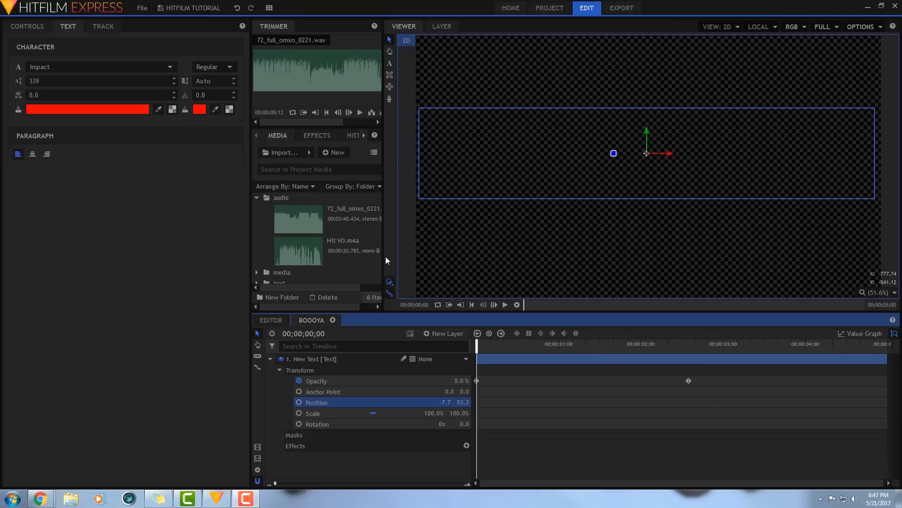
Return to the Editing workspace and place the Boooya composite on Video 2, previewing it
{"action": "left_click", "coordinate": [269, 8]}
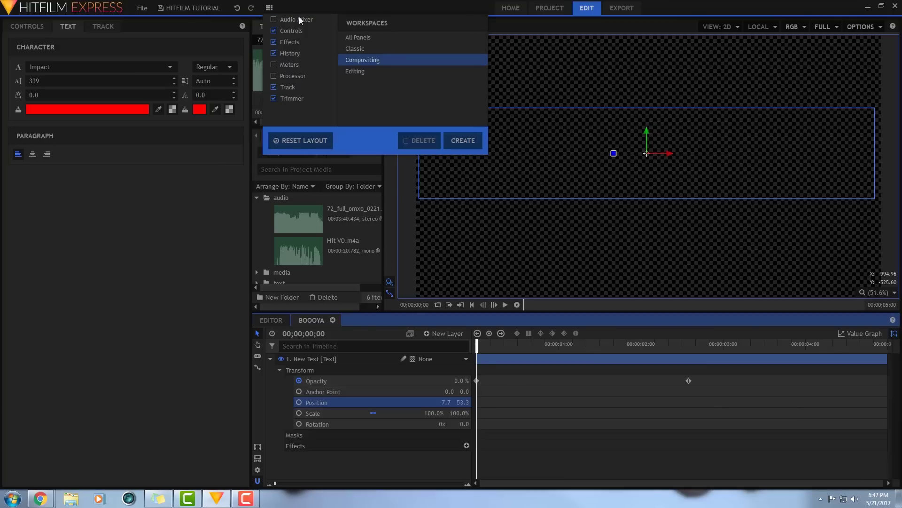
{"action": "left_click", "coordinate": [359, 71]}
{"action": "left_click", "coordinate": [185, 293]}
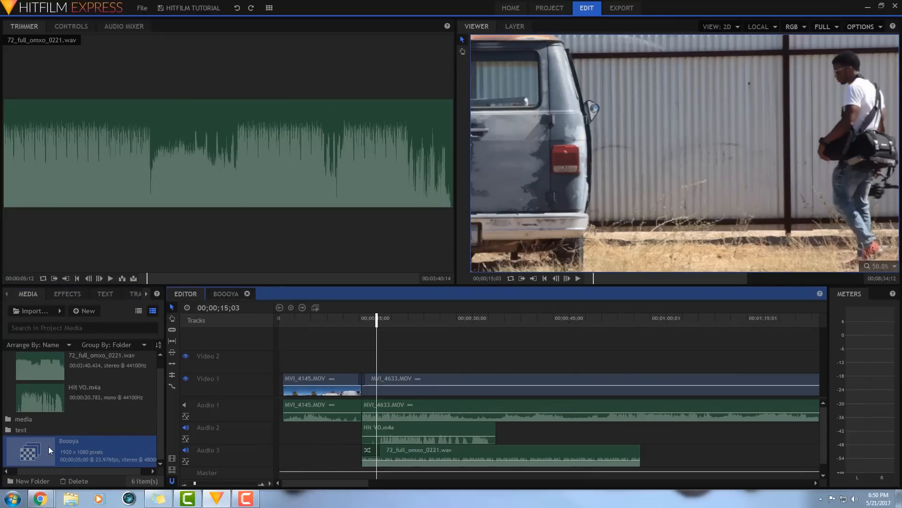
{"action": "left_click_drag", "start_coordinate": [49, 446], "coordinate": [526, 360]}
{"action": "left_click", "coordinate": [526, 319]}
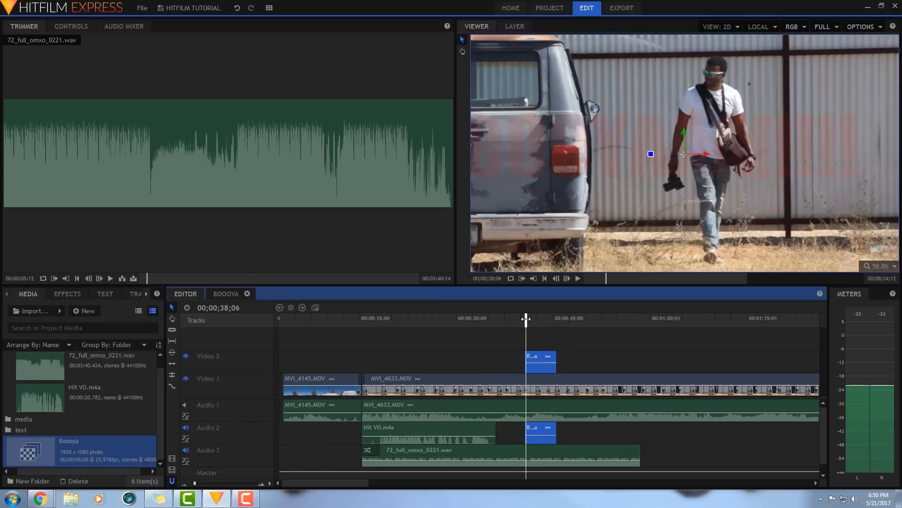
{"action": "key", "text": "space"}
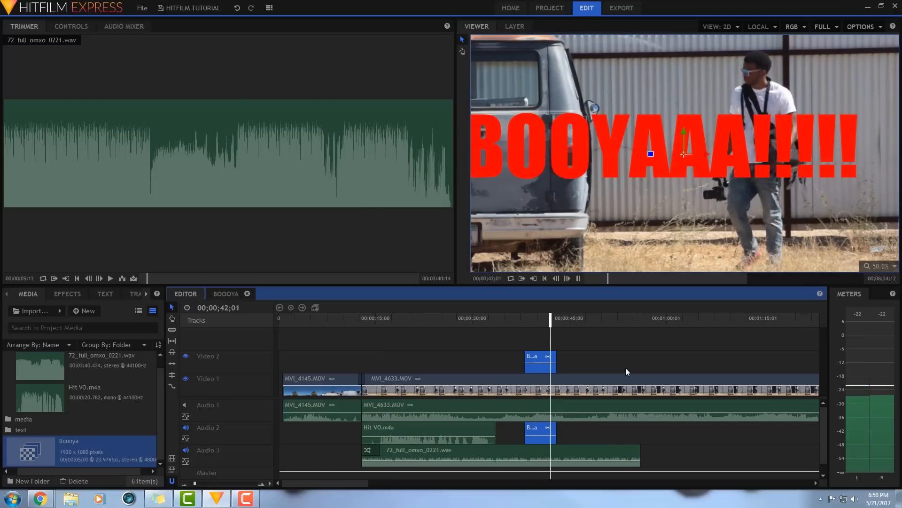
{"action": "key", "text": "space"}
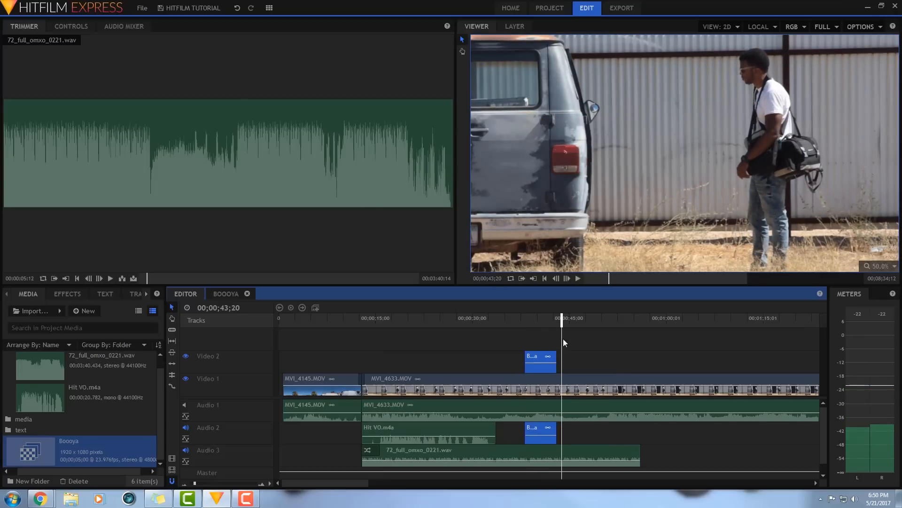
Unlink the title clip, delete its audio and move it to start at 15 seconds
{"action": "left_click", "coordinate": [538, 338]}
{"action": "right_click", "coordinate": [543, 360]}
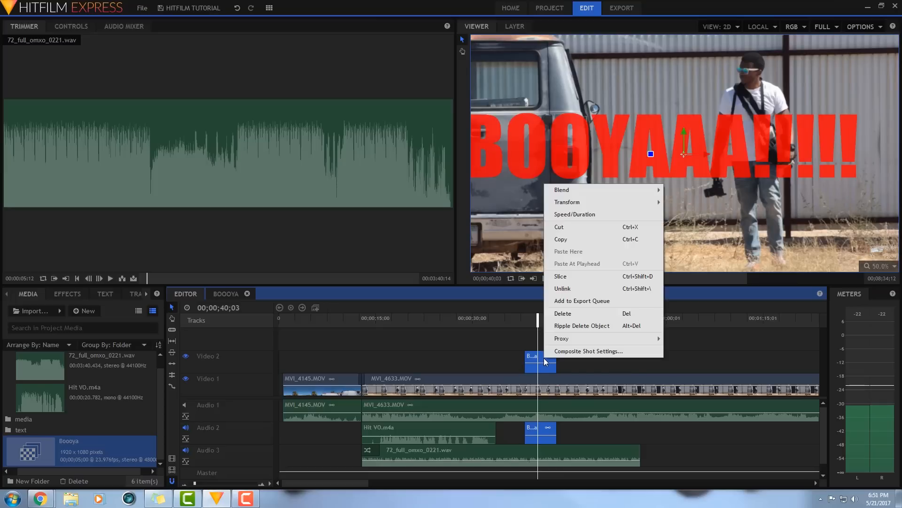
{"action": "left_click", "coordinate": [569, 289]}
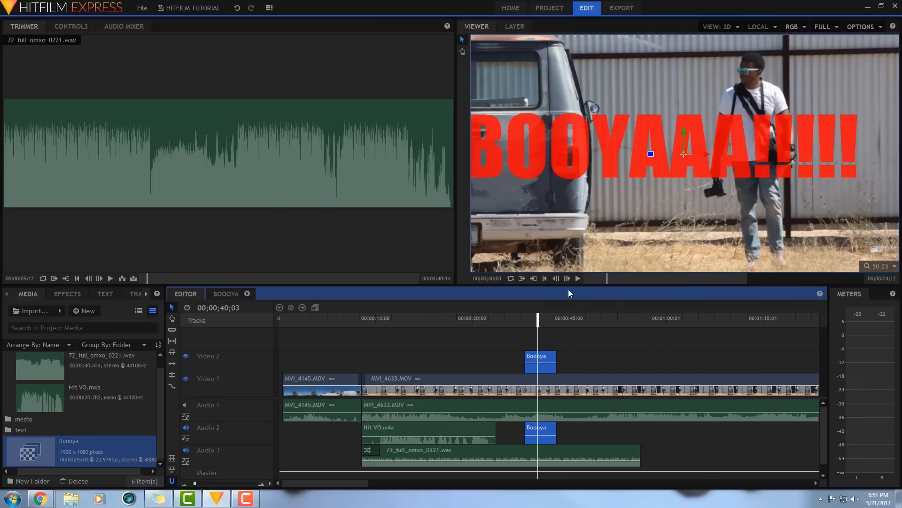
{"action": "left_click", "coordinate": [582, 433]}
{"action": "right_click", "coordinate": [544, 429]}
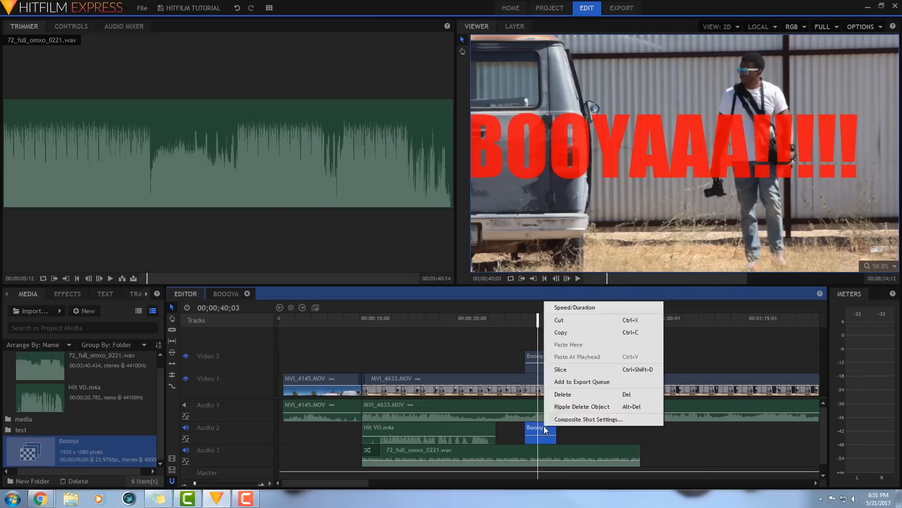
{"action": "left_click", "coordinate": [565, 392]}
{"action": "left_click_drag", "start_coordinate": [540, 361], "coordinate": [401, 374]}
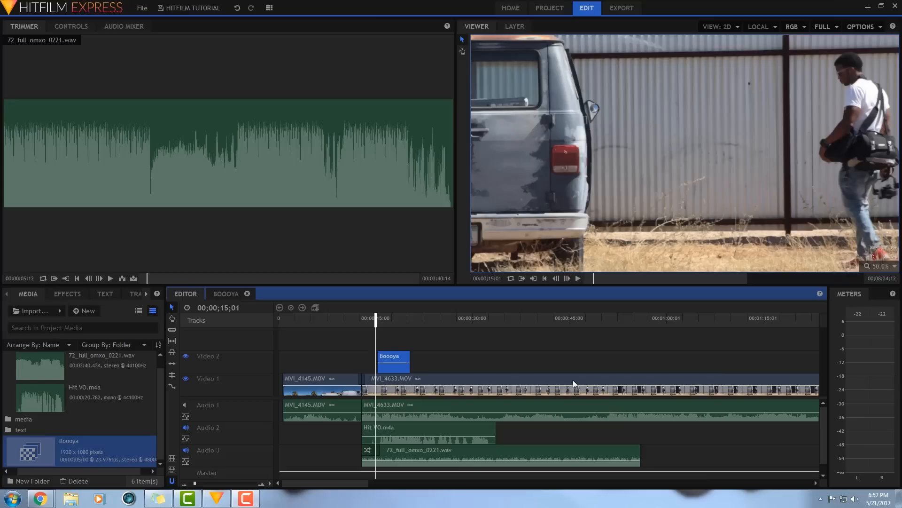
Unlink MVI_4633.MOV and delete its audio clip
{"action": "left_click", "coordinate": [574, 376]}
{"action": "right_click", "coordinate": [559, 407]}
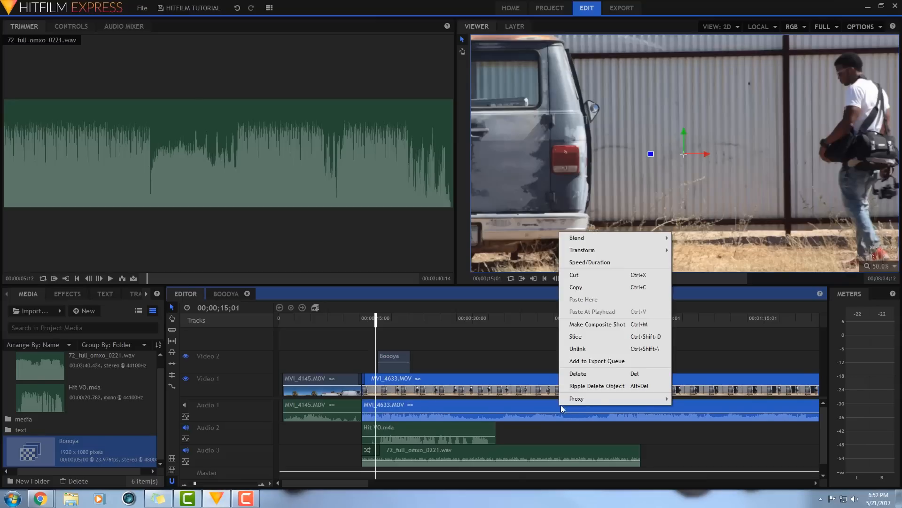
{"action": "left_click", "coordinate": [574, 374]}
{"action": "left_click", "coordinate": [573, 408]}
{"action": "right_click", "coordinate": [574, 405]}
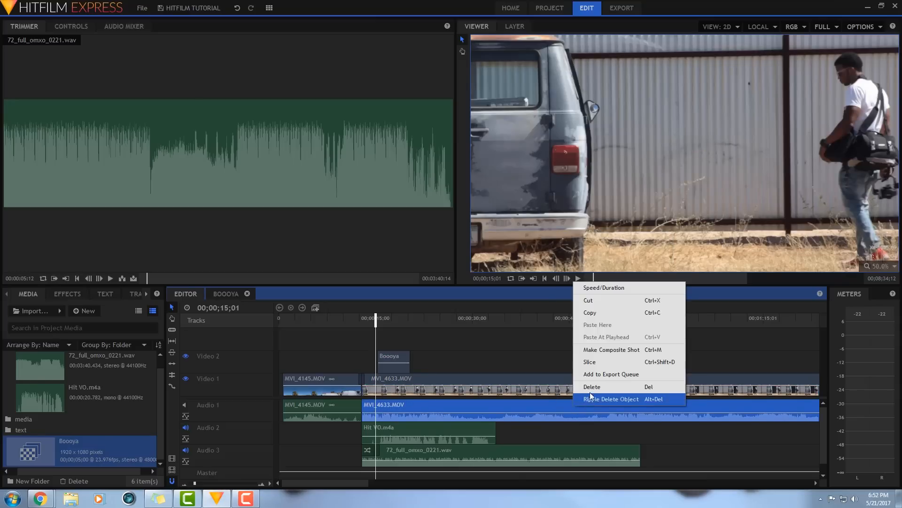
{"action": "left_click", "coordinate": [592, 389]}
{"action": "left_click_drag", "start_coordinate": [376, 323], "coordinate": [367, 327]}
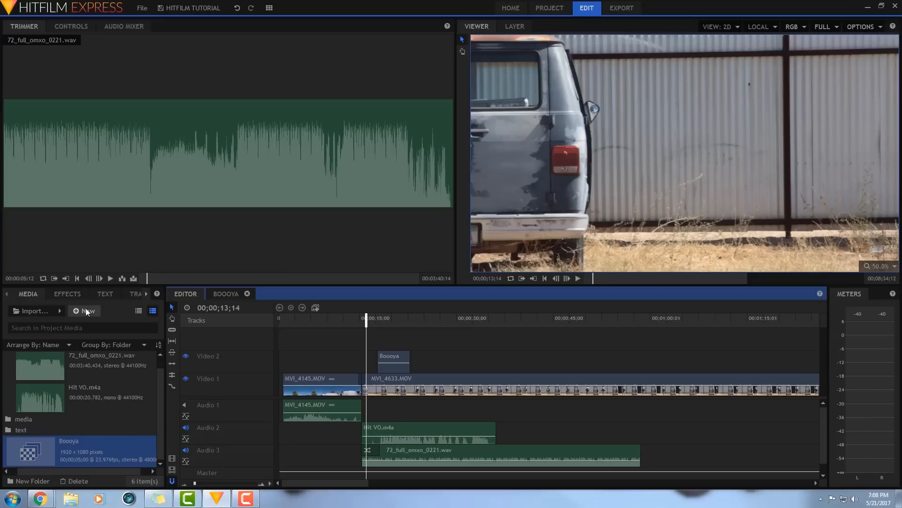
Create a new composite shot booya2 and add the #Booya photo to it
{"action": "left_click", "coordinate": [86, 311]}
{"action": "left_click", "coordinate": [91, 318]}
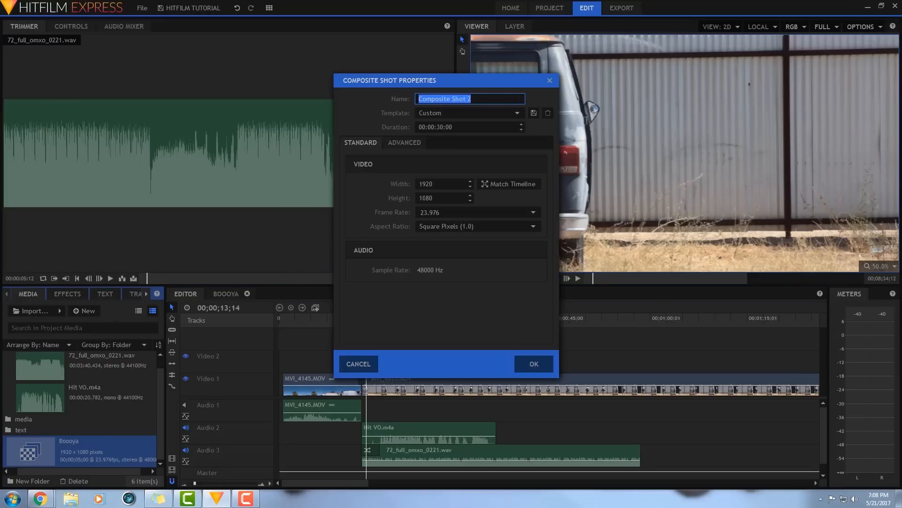
{"action": "type", "text": "booya"}
{"action": "type", "text": "2"}
{"action": "key", "text": "Return"}
{"action": "left_click", "coordinate": [103, 420]}
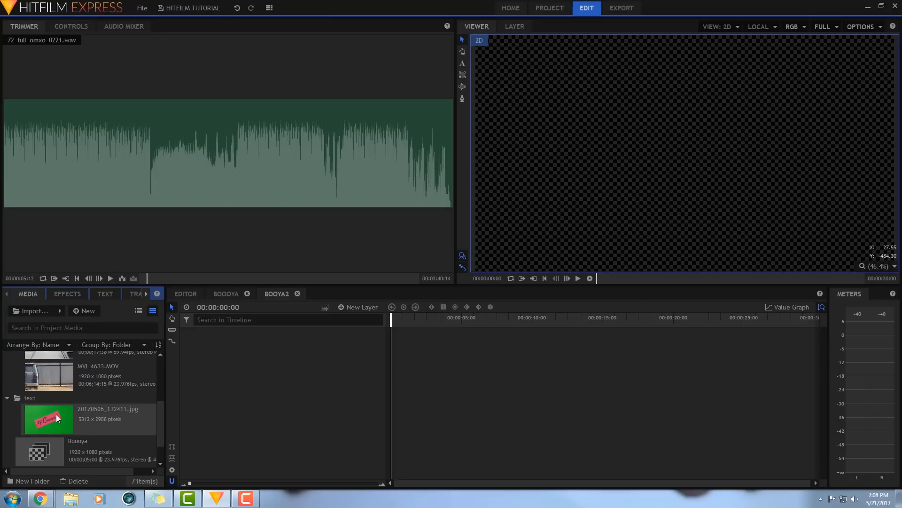
{"action": "mouse_move", "coordinate": [59, 418]}
{"action": "left_mouse_down"}
{"action": "mouse_move", "coordinate": [464, 364]}
{"action": "mouse_move", "coordinate": [407, 352]}
{"action": "mouse_move", "coordinate": [398, 325]}
{"action": "left_mouse_up"}
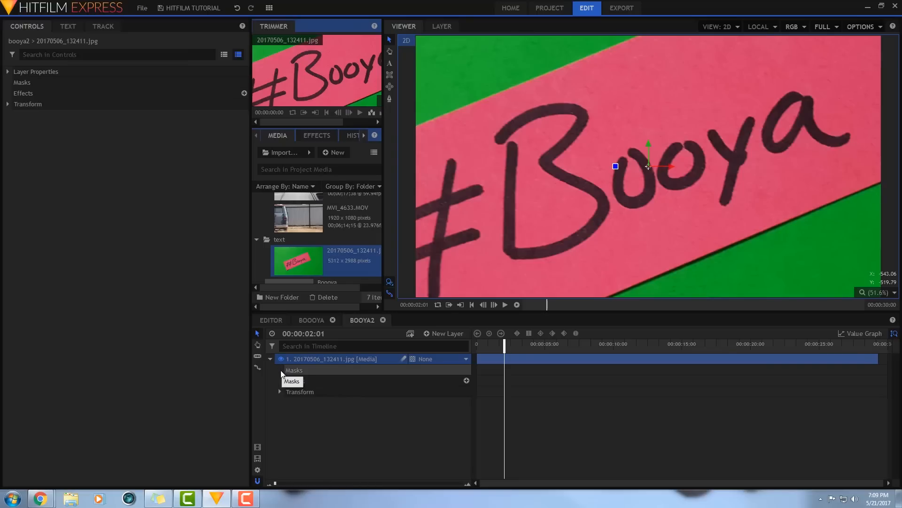
Scale the photo layer down to 61% so the whole sign fits
{"action": "left_click", "coordinate": [280, 391]}
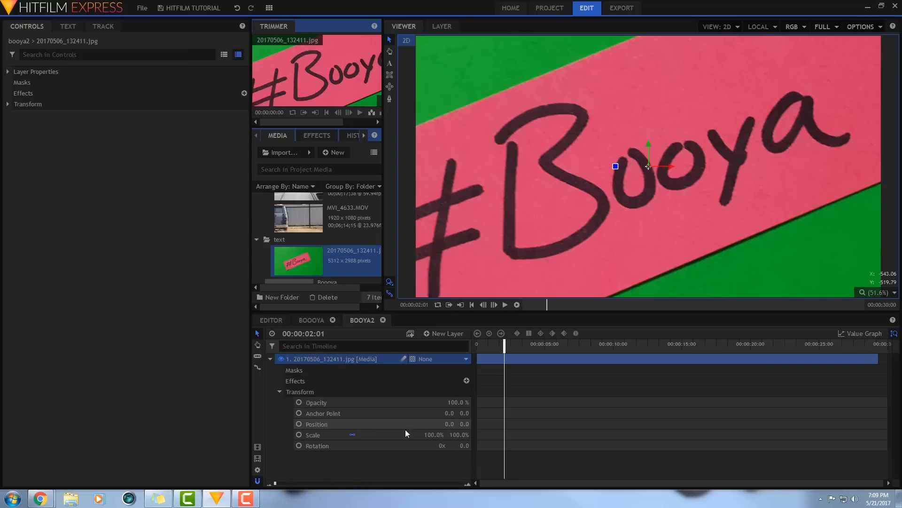
{"action": "left_click_drag", "start_coordinate": [441, 434], "coordinate": [416, 435]}
{"action": "left_click", "coordinate": [281, 391]}
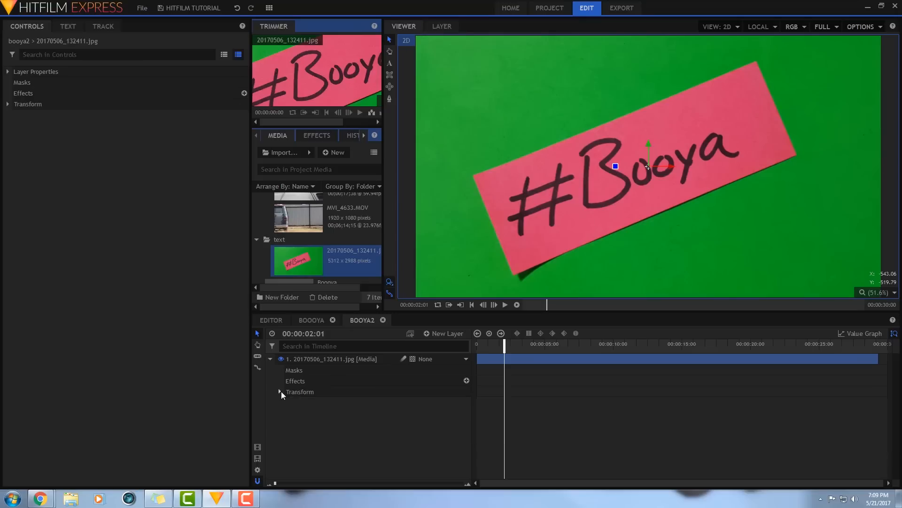
Search the effects for 'color d' and apply Color Difference Key to the photo layer
{"action": "left_click", "coordinate": [318, 136]}
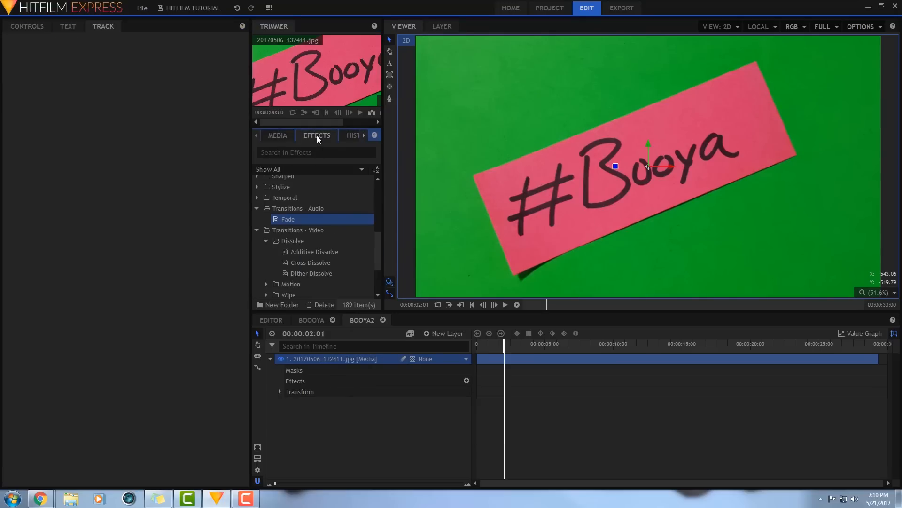
{"action": "left_click", "coordinate": [323, 152]}
{"action": "type", "text": "color"}
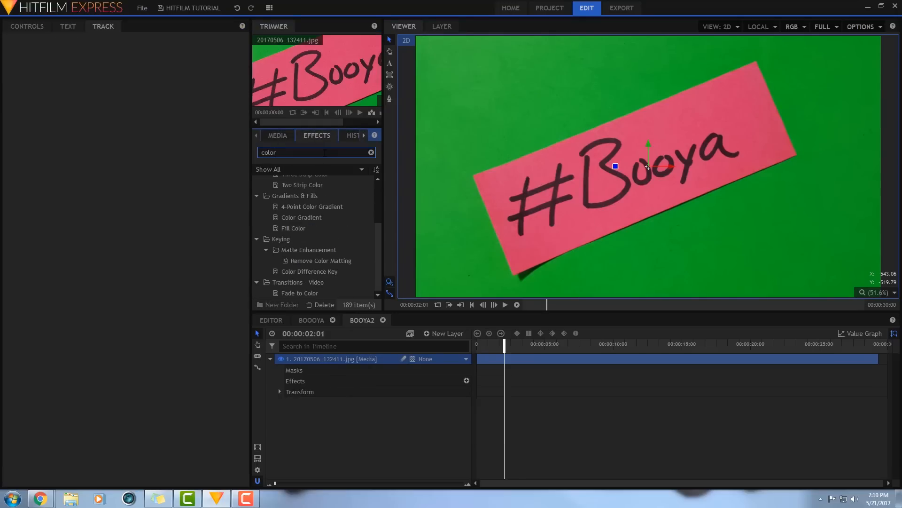
{"action": "type", "text": " d"}
{"action": "left_click_drag", "start_coordinate": [321, 224], "coordinate": [537, 362]}
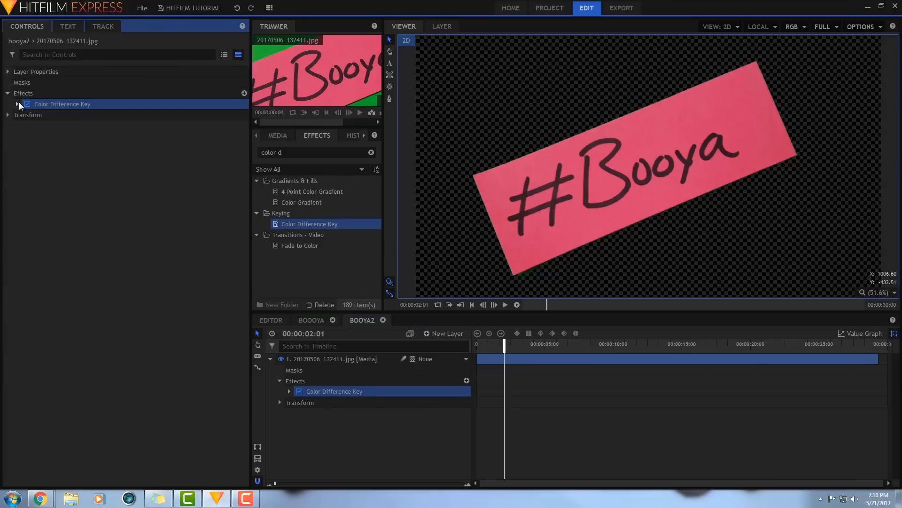
{"action": "left_click", "coordinate": [17, 104]}
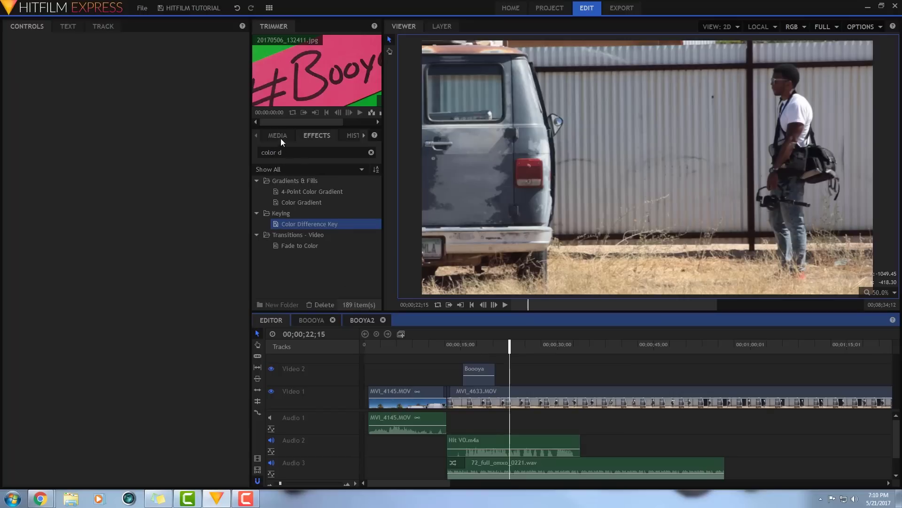
Place booya2 on the main timeline's Video 2 after the title and scrub through it
{"action": "left_click", "coordinate": [280, 135]}
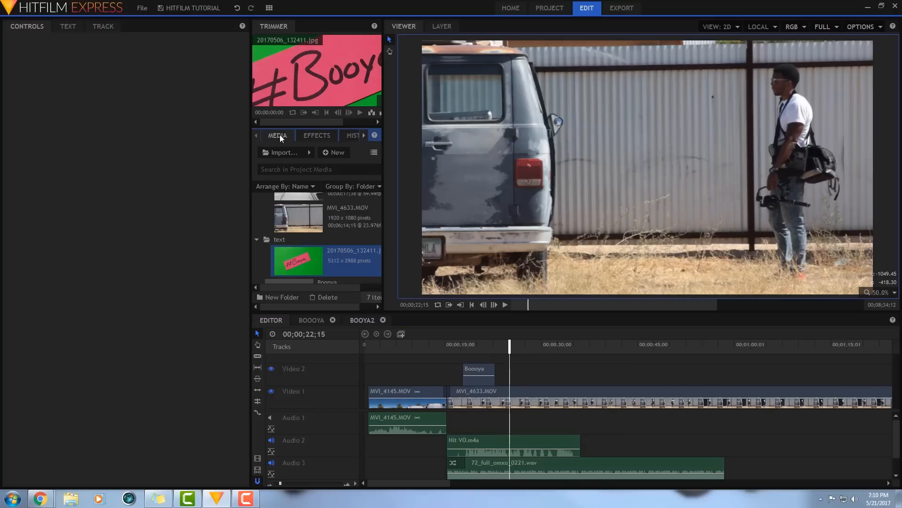
{"action": "scroll", "coordinate": [318, 255], "scroll_direction": "down", "scroll_amount": 2}
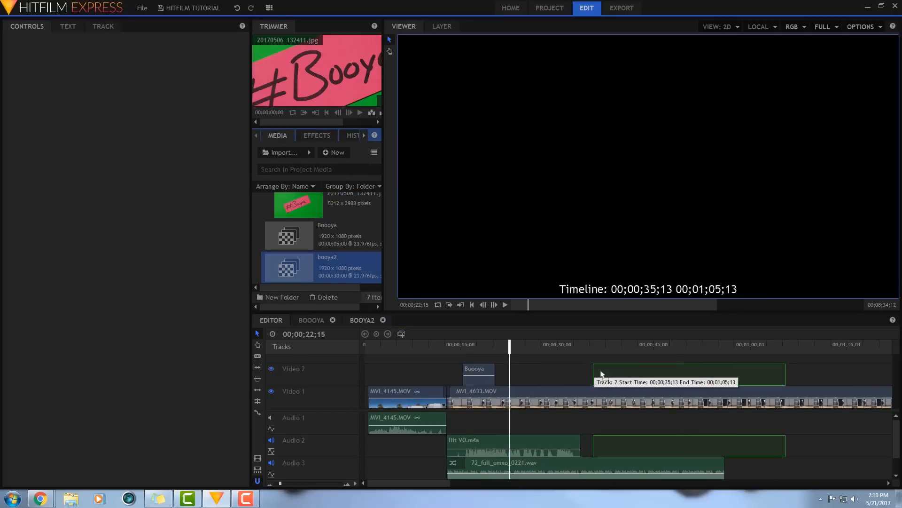
{"action": "left_click_drag", "start_coordinate": [322, 261], "coordinate": [601, 374]}
{"action": "mouse_move", "coordinate": [630, 344]}
{"action": "left_mouse_down"}
{"action": "mouse_move", "coordinate": [590, 344]}
{"action": "mouse_move", "coordinate": [645, 346]}
{"action": "left_mouse_up"}
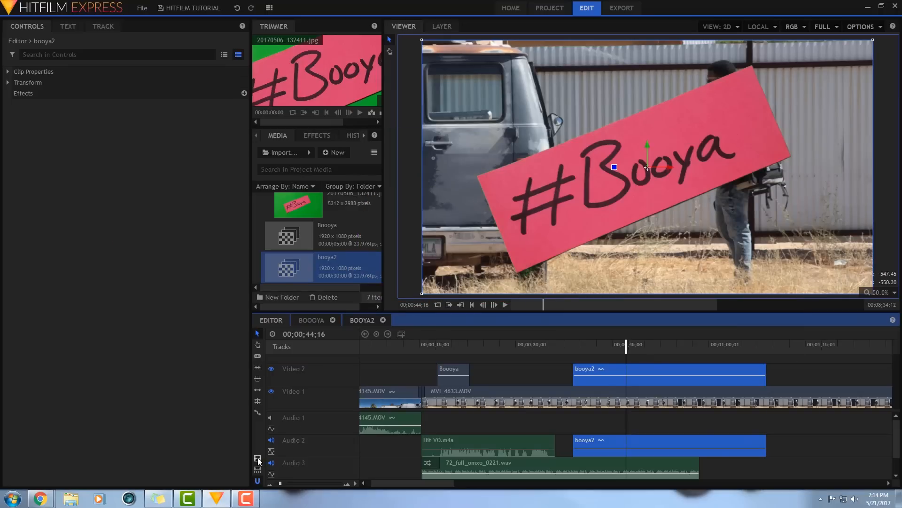
Add the edit to the export queue and go to the Export screen
{"action": "left_click", "coordinate": [259, 458]}
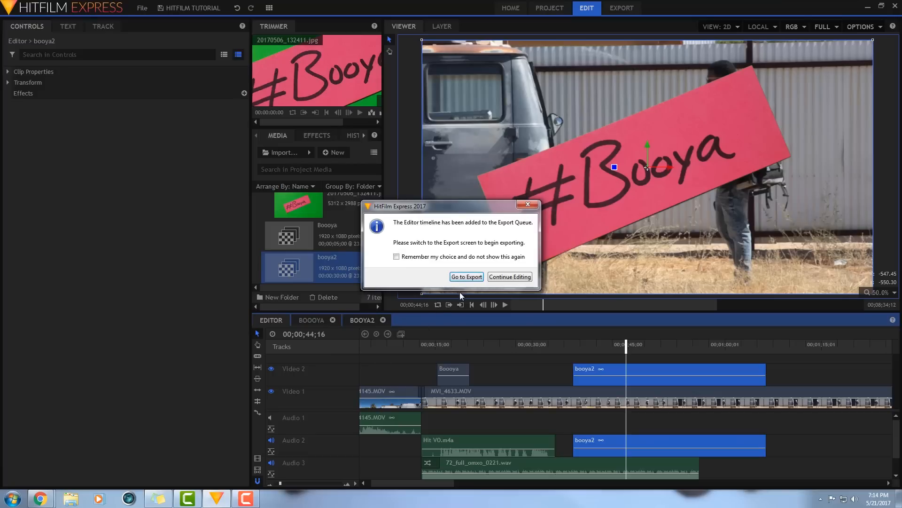
{"action": "left_click", "coordinate": [467, 278]}
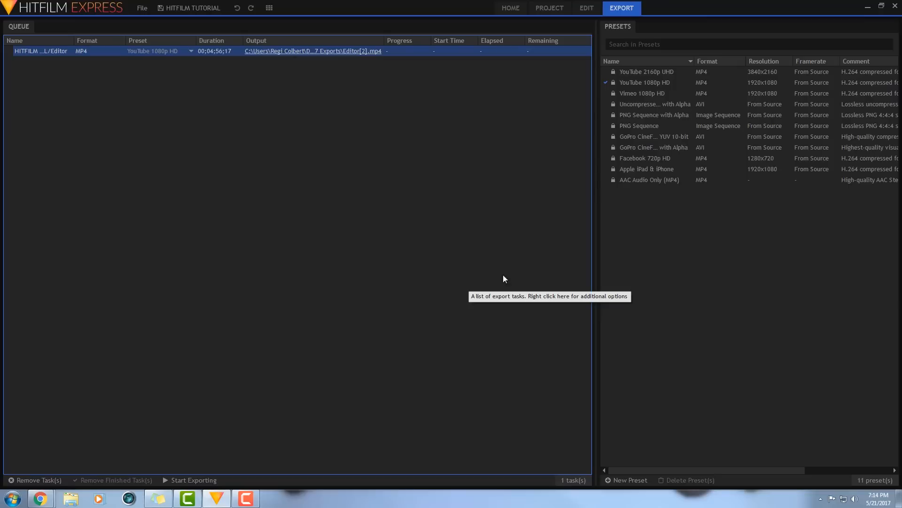
Export with the YouTube 1080p HD preset into the Videos folder and start rendering
{"action": "left_click", "coordinate": [642, 82]}
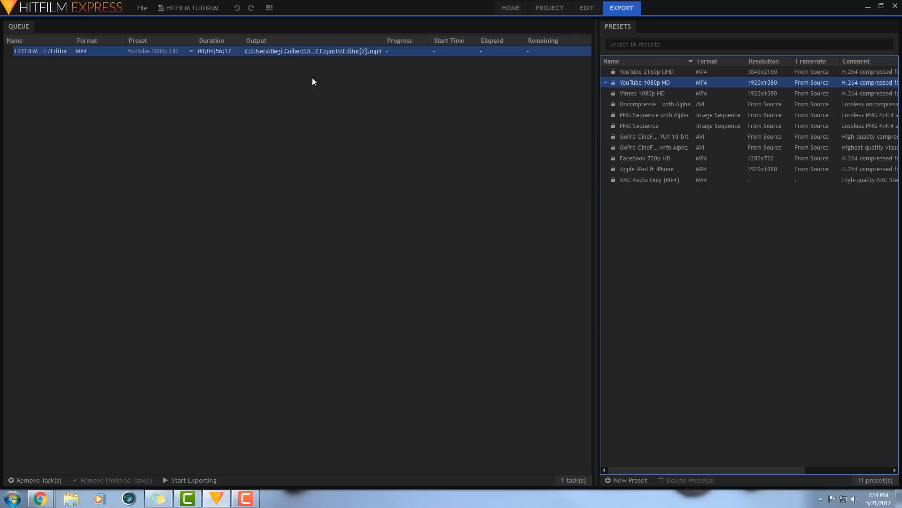
{"action": "left_click", "coordinate": [269, 53]}
{"action": "left_click", "coordinate": [35, 145]}
{"action": "left_click", "coordinate": [359, 237]}
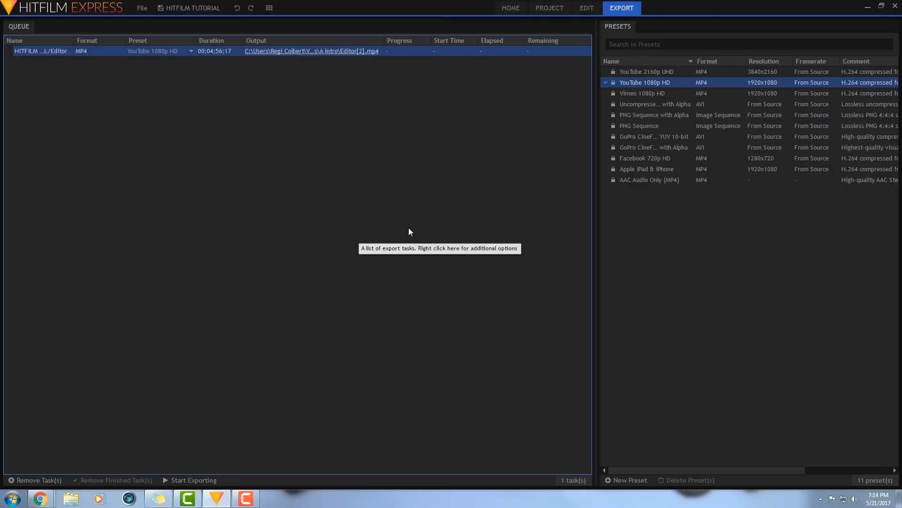
{"action": "left_click", "coordinate": [191, 480]}
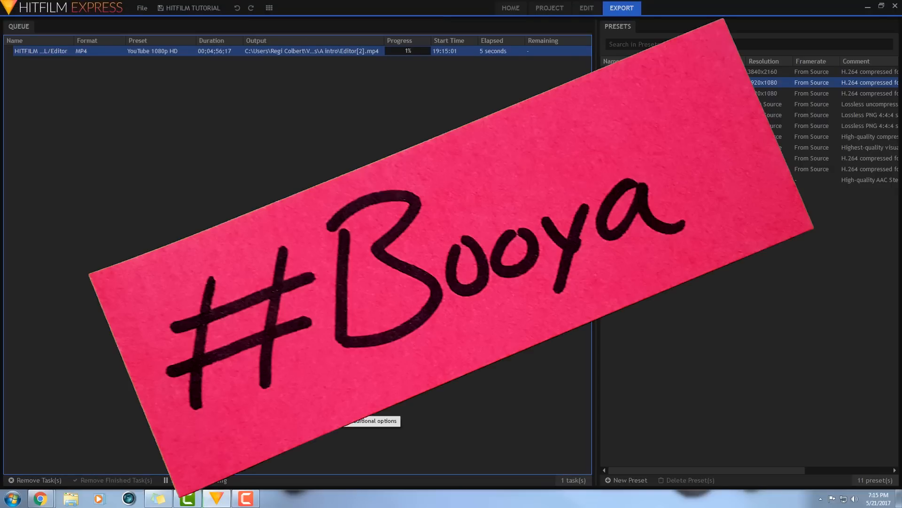